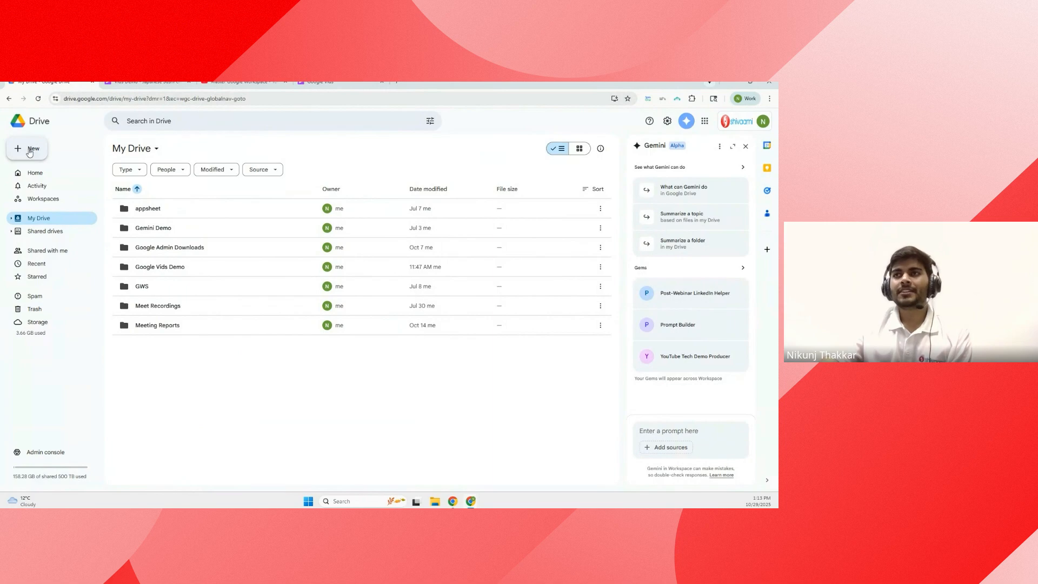
pyautogui.click(29, 152)
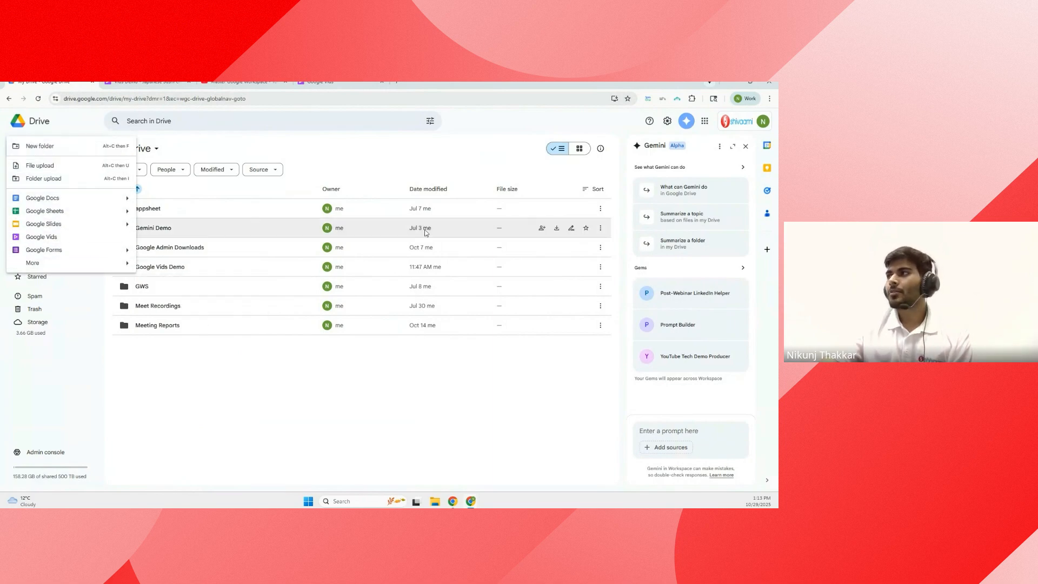
pyautogui.click(705, 121)
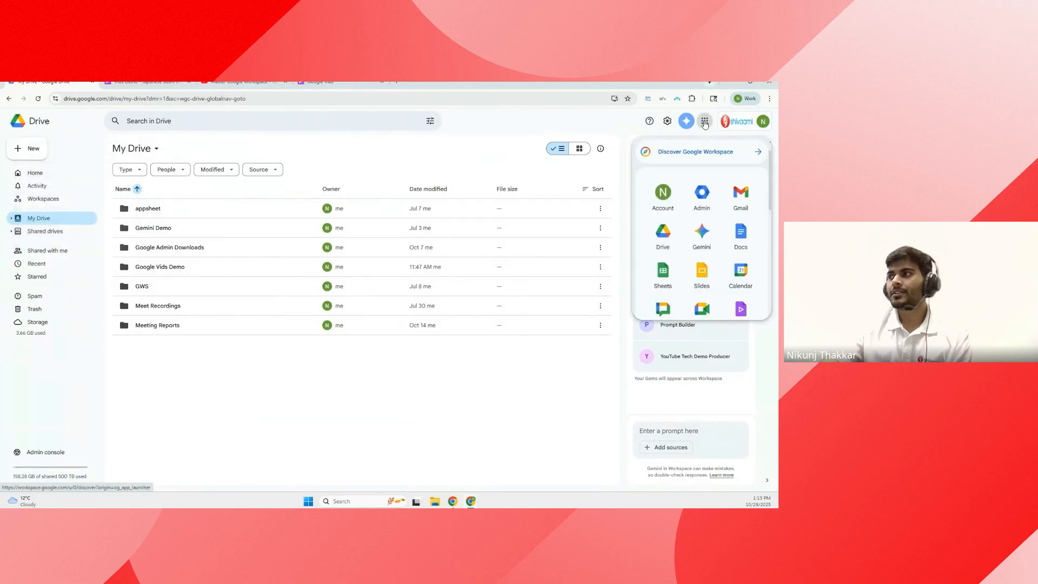
pyautogui.scroll(-1, 742, 259)
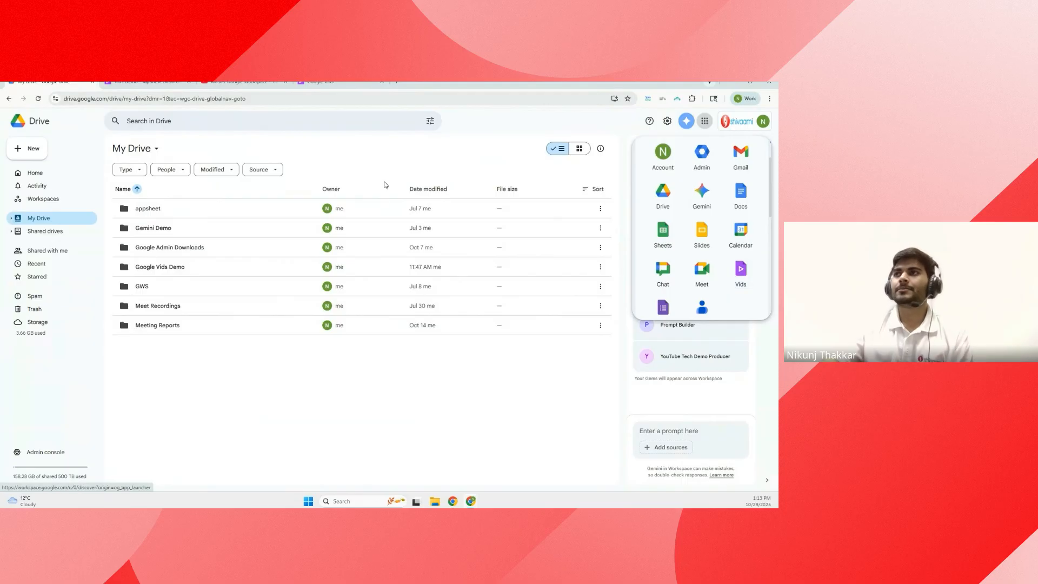
# - Create a new video project through vids.new in a new browser tab
pyautogui.click(397, 83)
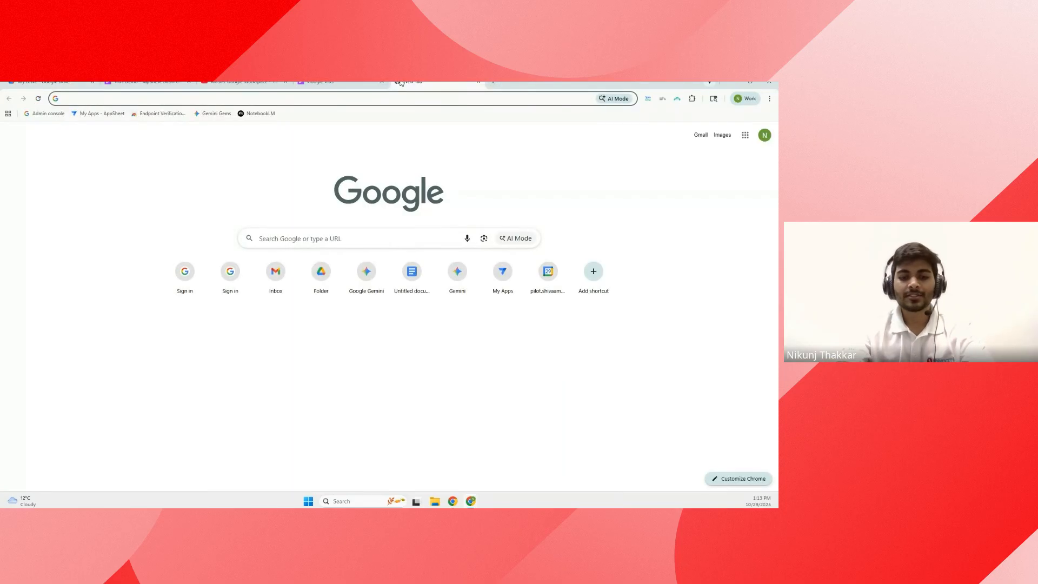
pyautogui.write('vids.new')
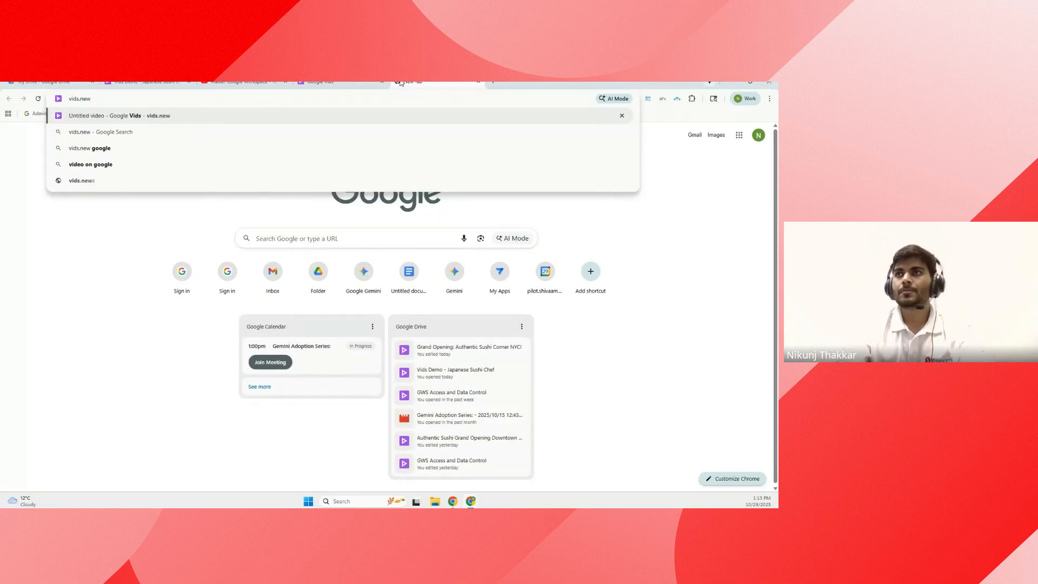
pyautogui.press('Return')
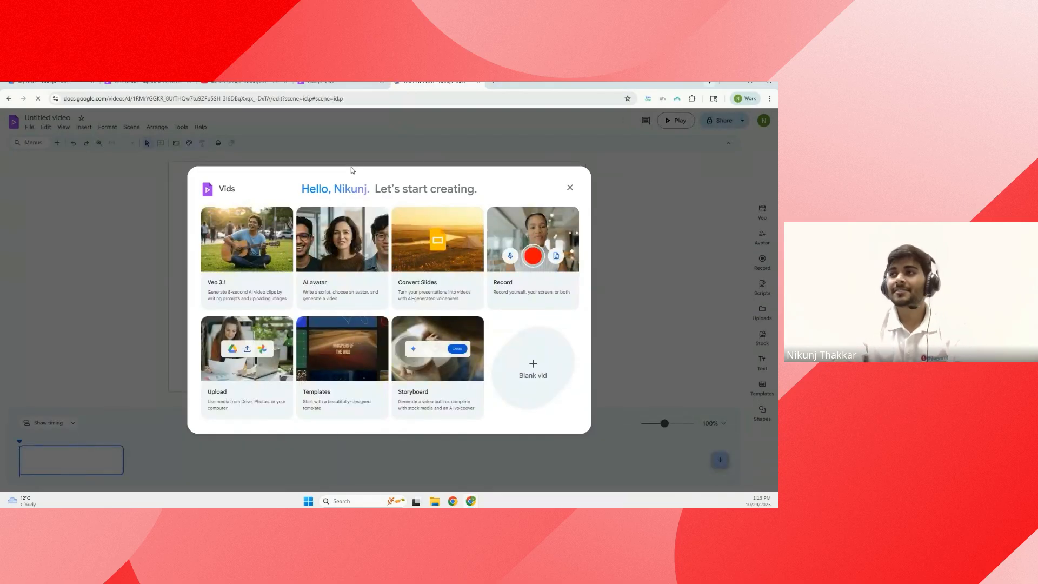
# - Create a blank document through docs.new in a new browser tab and close that tab again
pyautogui.click(497, 83)
pyautogui.write('docs.n')
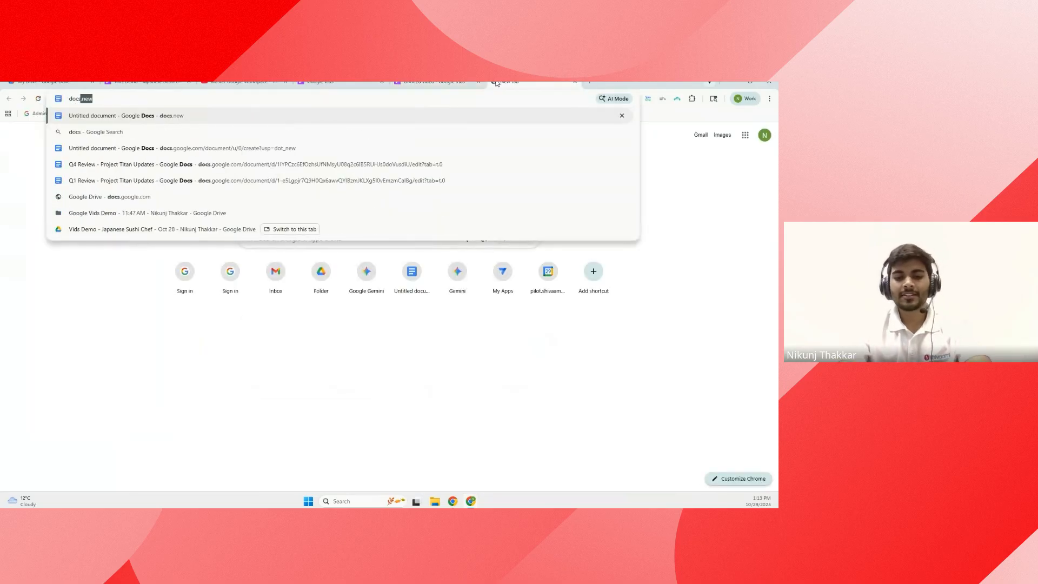
pyautogui.write('ew')
pyautogui.press('Return')
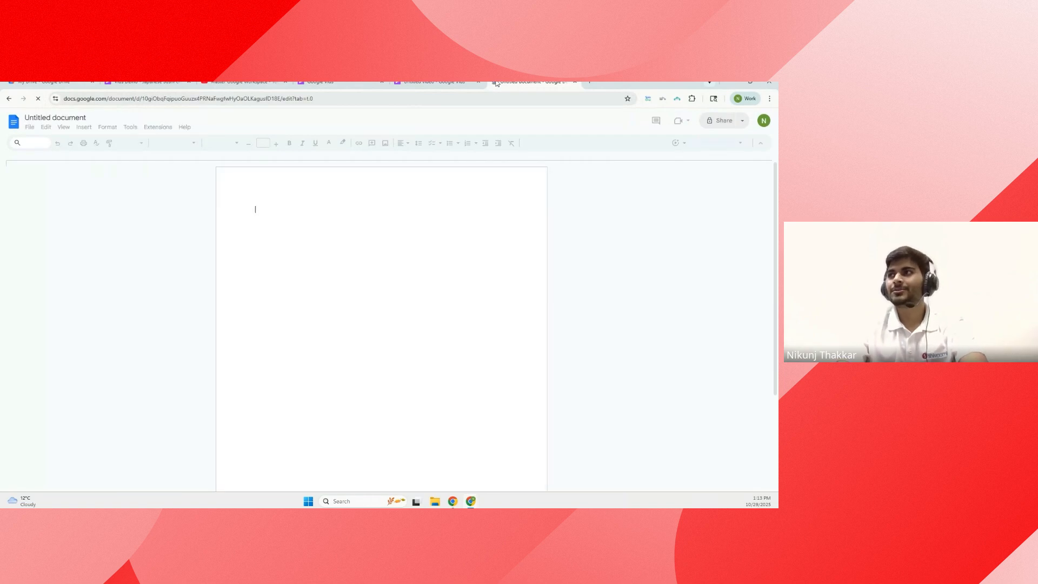
pyautogui.hotkey('ctrl', 'w')
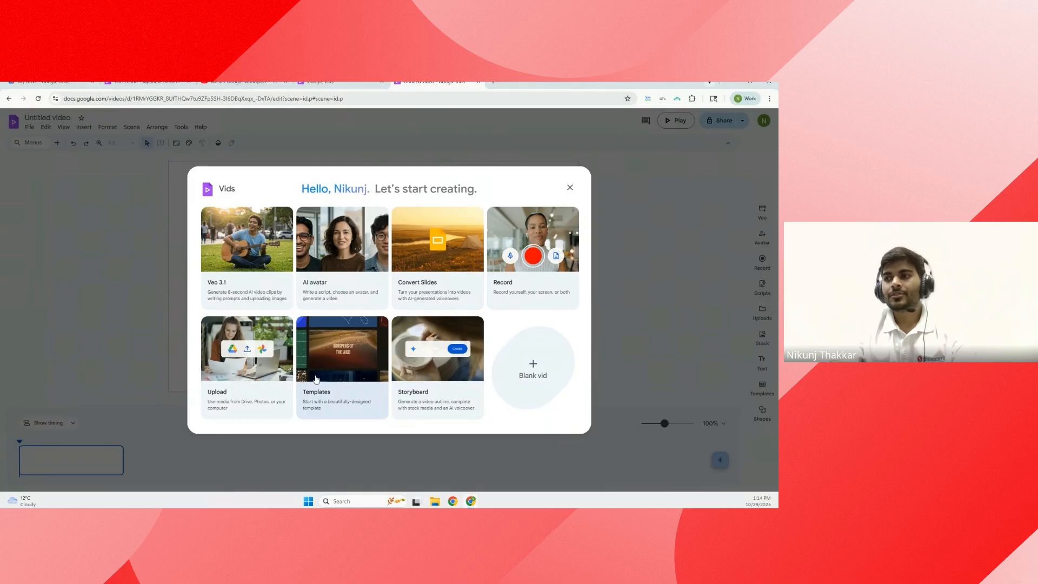
# - Browse the video template gallery and return to the creation options
pyautogui.click(343, 381)
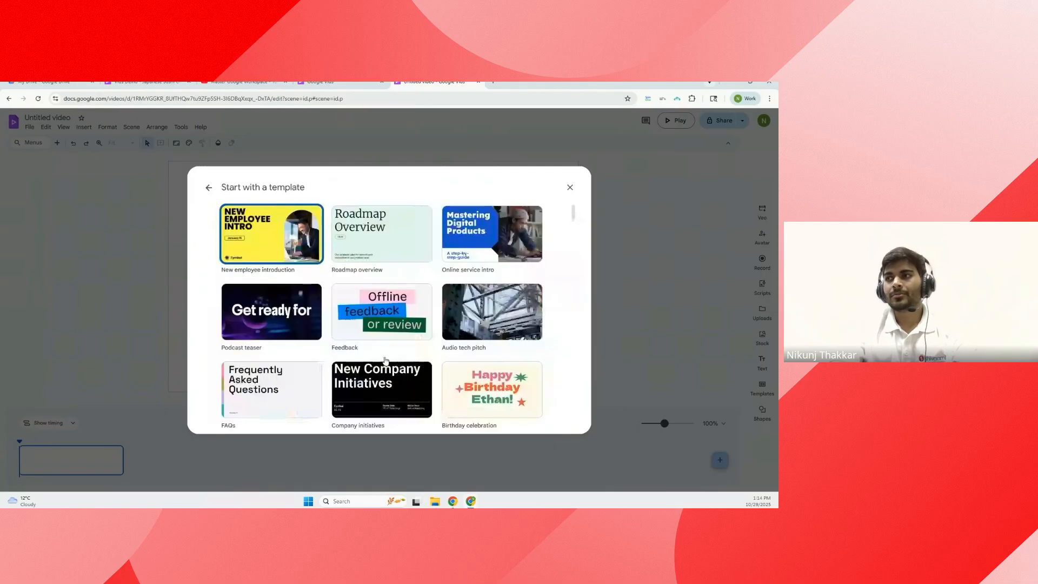
pyautogui.scroll(-4, 343, 328)
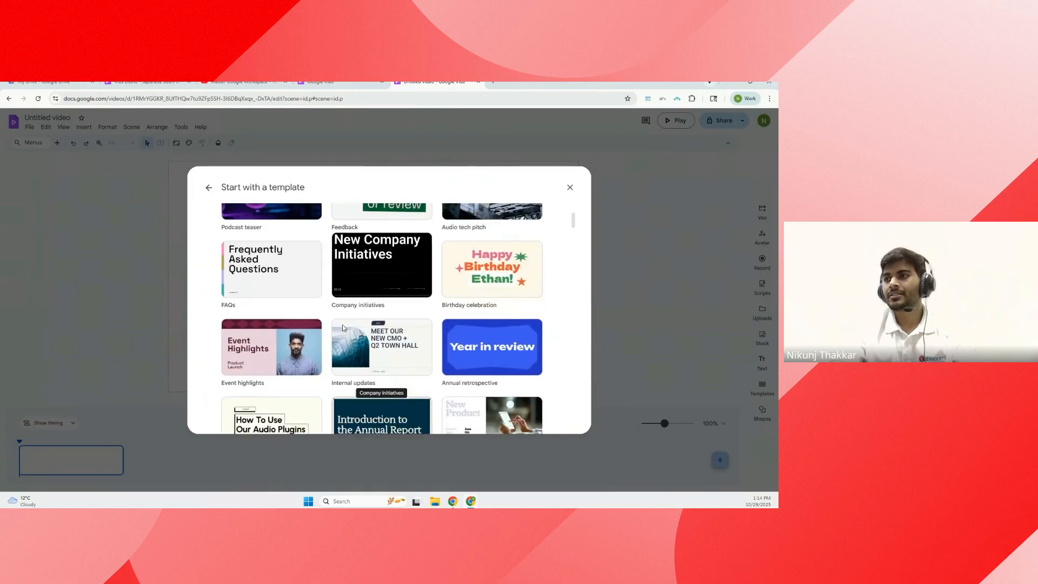
pyautogui.scroll(-6, 343, 328)
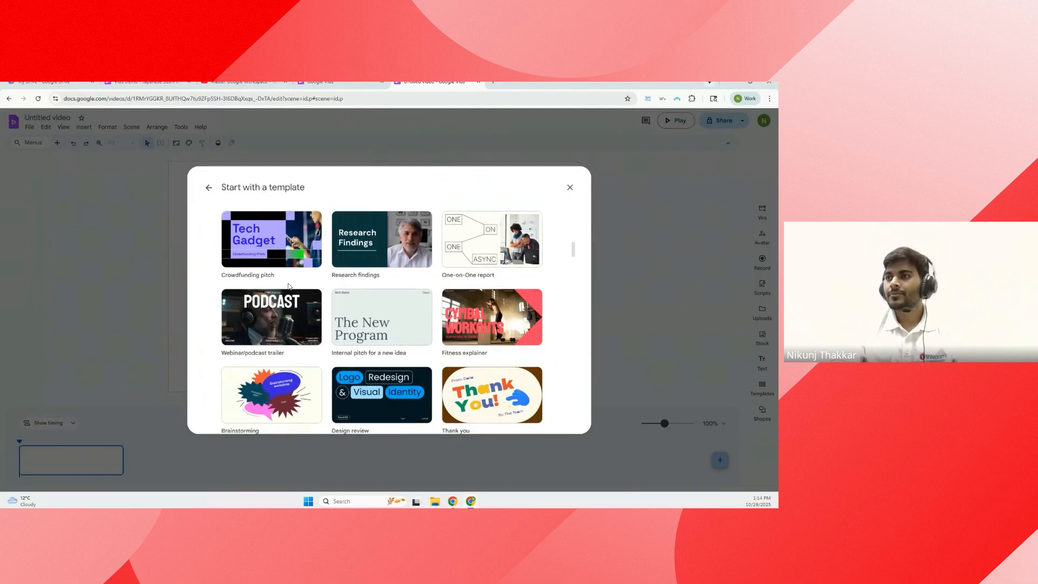
pyautogui.scroll(1, 292, 287)
pyautogui.scroll(3, 289, 287)
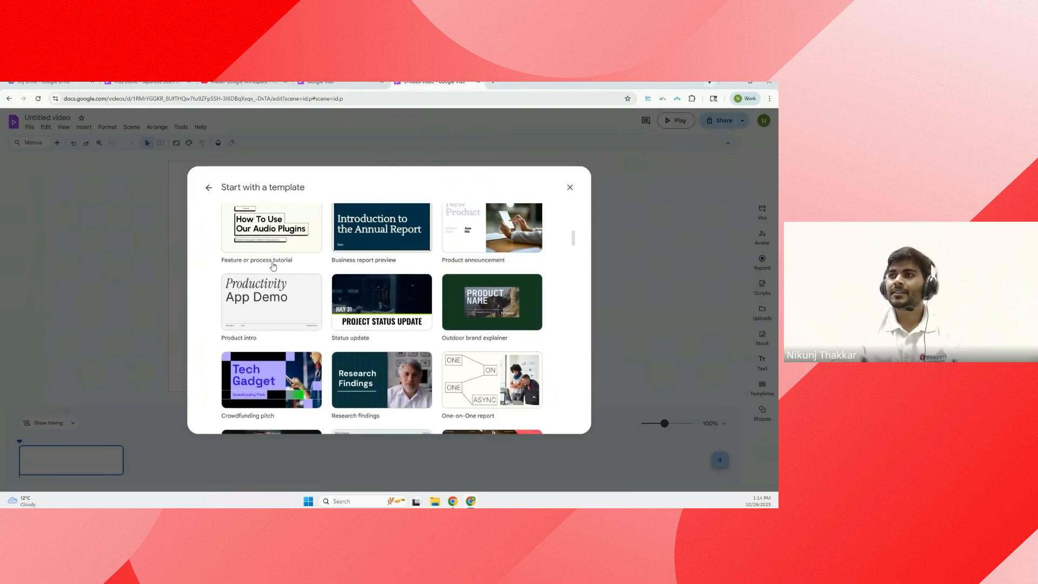
pyautogui.click(209, 187)
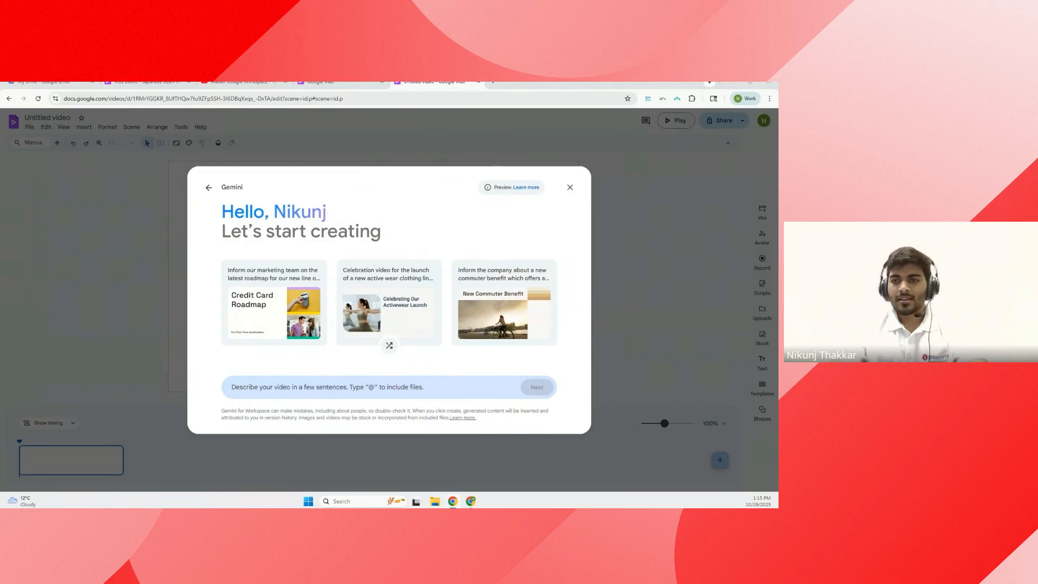
# - Generate a storyboard outline for a short, modern, high-energy marketing video on a Downtown New York authentic sushi corner's grand opening, highlighting its professional Japanese sushi chef
pyautogui.click(262, 378)
pyautogui.write('Create a short, exciting marketing video for the grand opening of a new authentic sushi corner in Downtown New York. Highlight that a professional Japanese sushi chef makes the sushi. The tone should be modern and high-energy.')
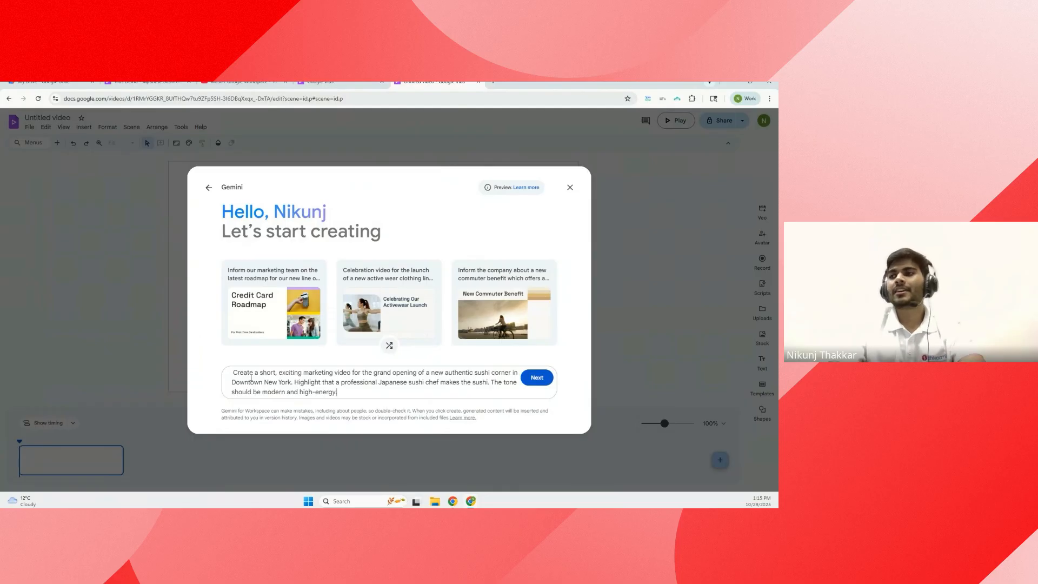
pyautogui.moveTo(247, 374); pyautogui.dragTo(325, 392)
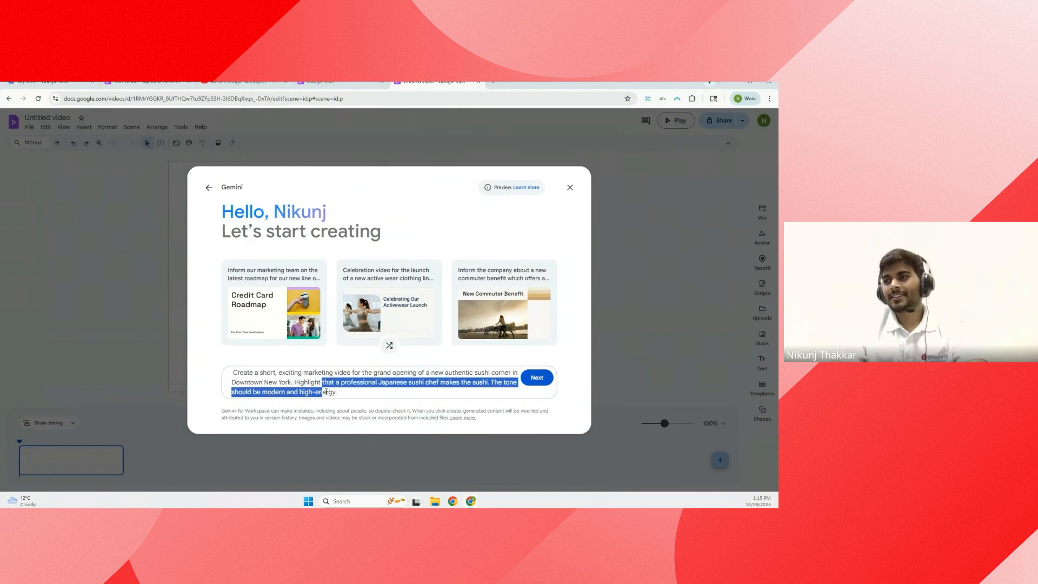
pyautogui.click(388, 390)
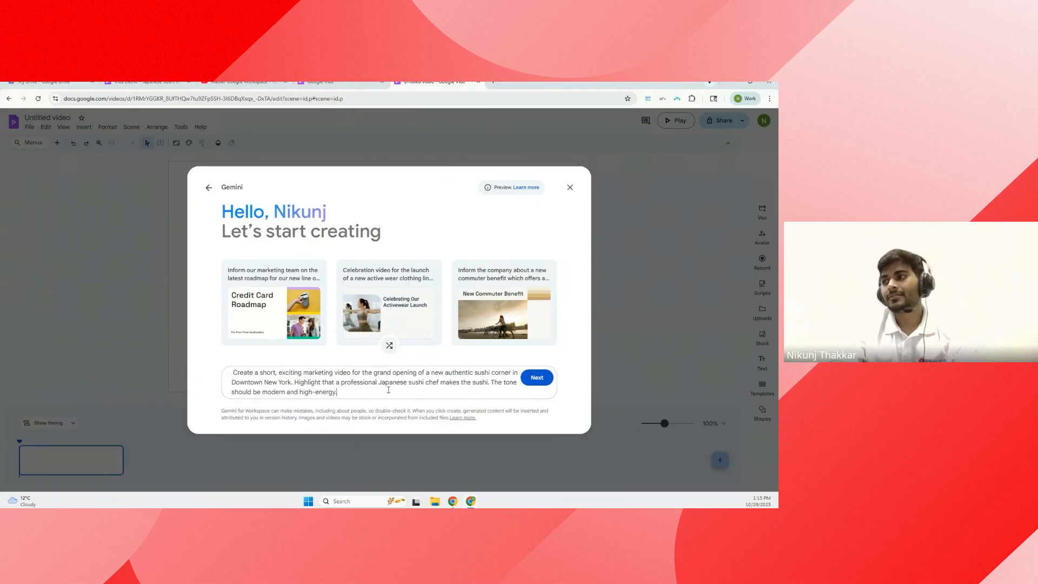
pyautogui.click(532, 382)
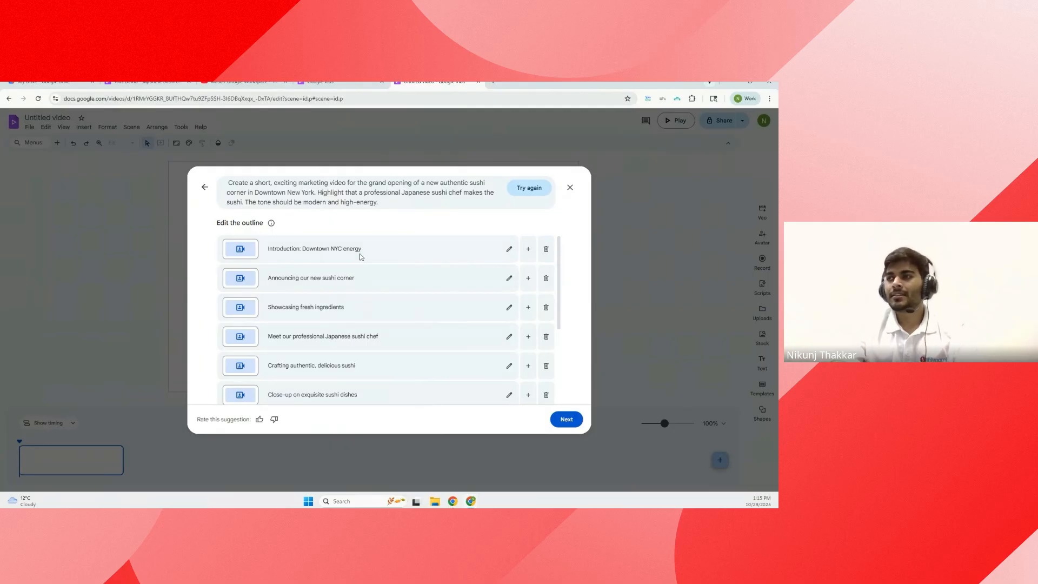
# - Review the scenes of the generated outline and open the introduction scene's title for editing
pyautogui.scroll(-3, 451, 293)
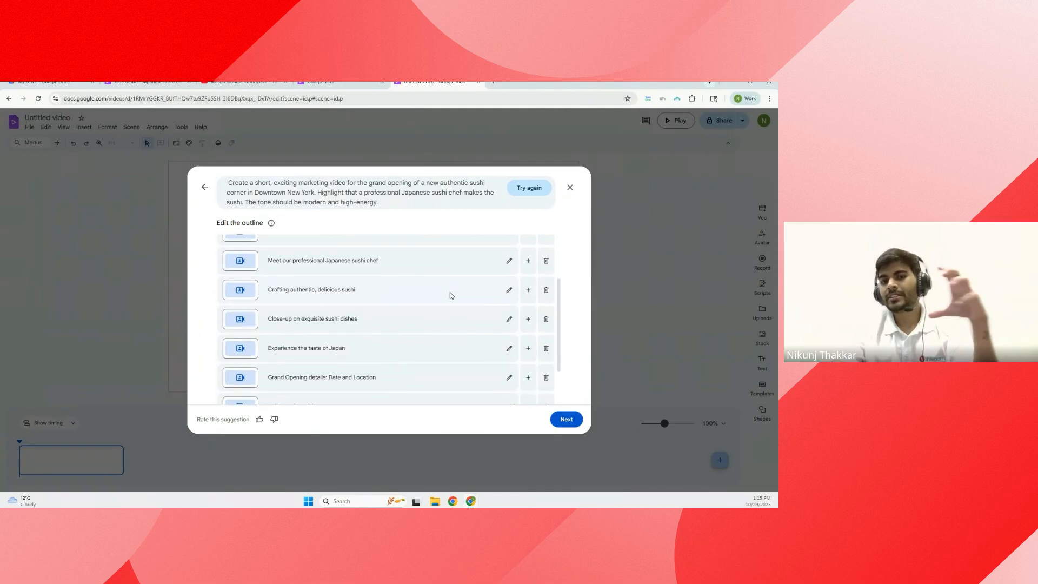
pyautogui.scroll(-3, 452, 295)
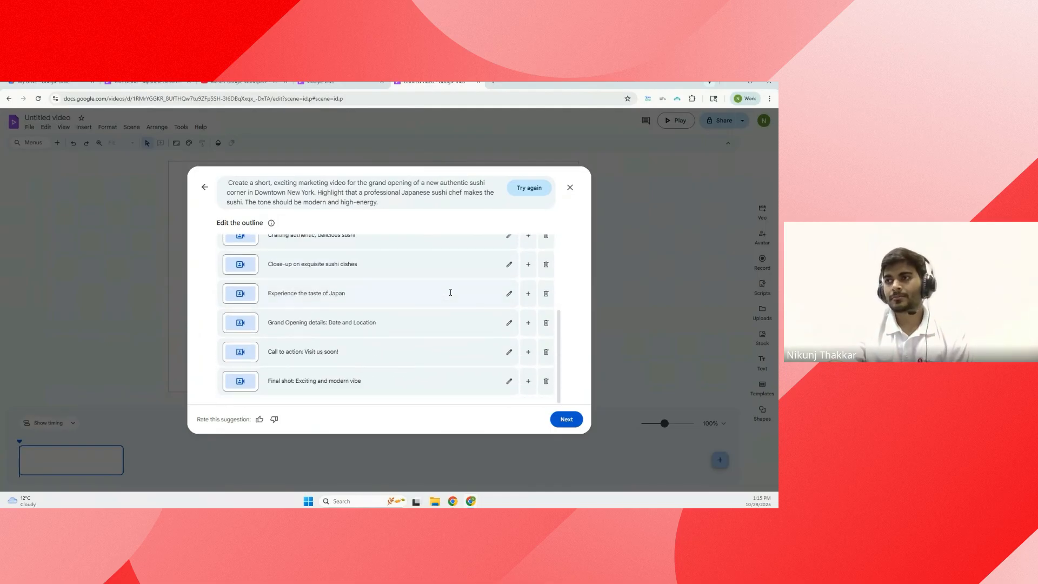
pyautogui.scroll(4, 450, 293)
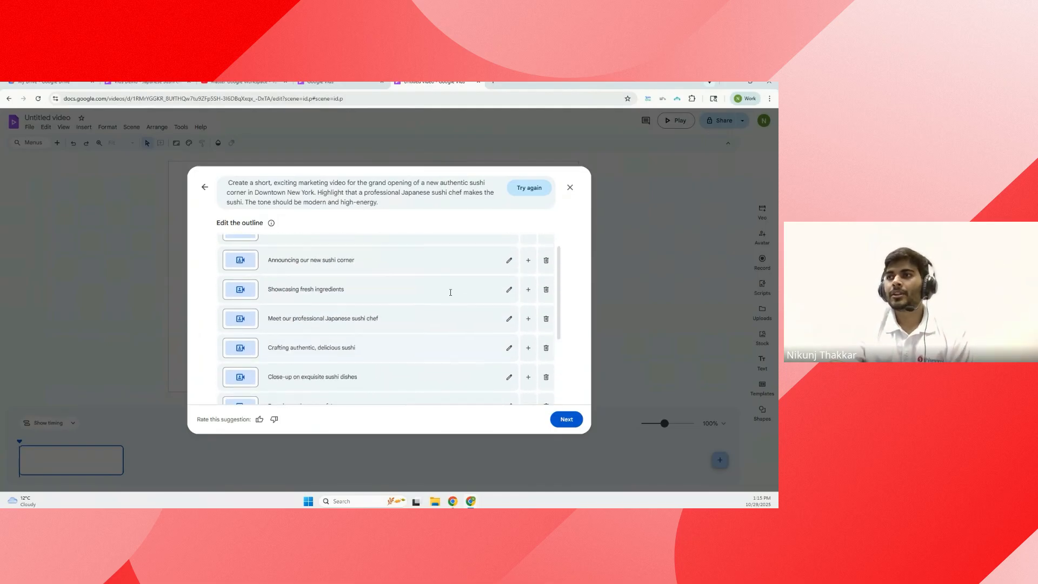
pyautogui.scroll(1, 450, 292)
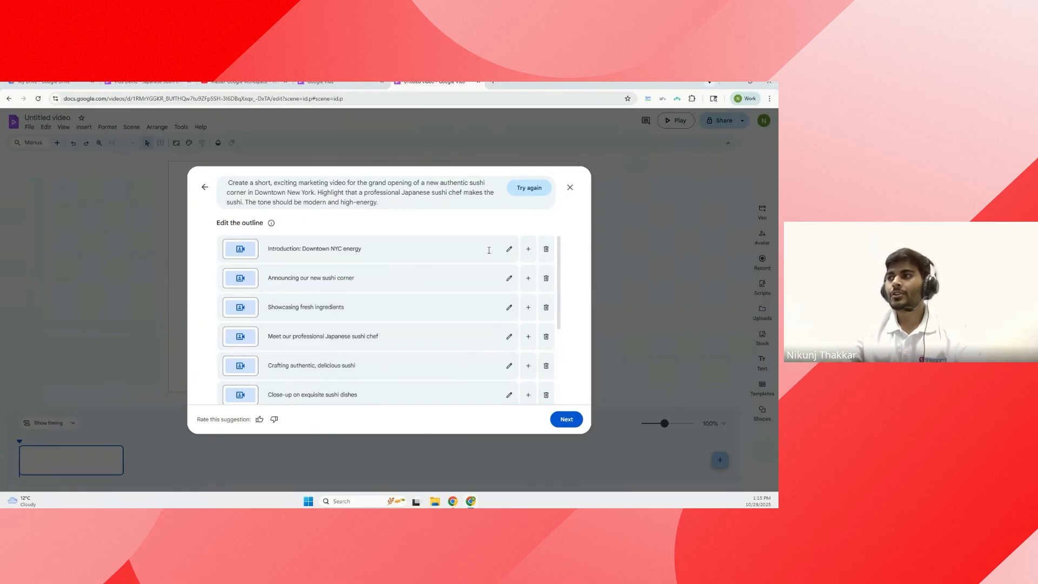
pyautogui.click(528, 250)
pyautogui.click(545, 279)
pyautogui.click(509, 249)
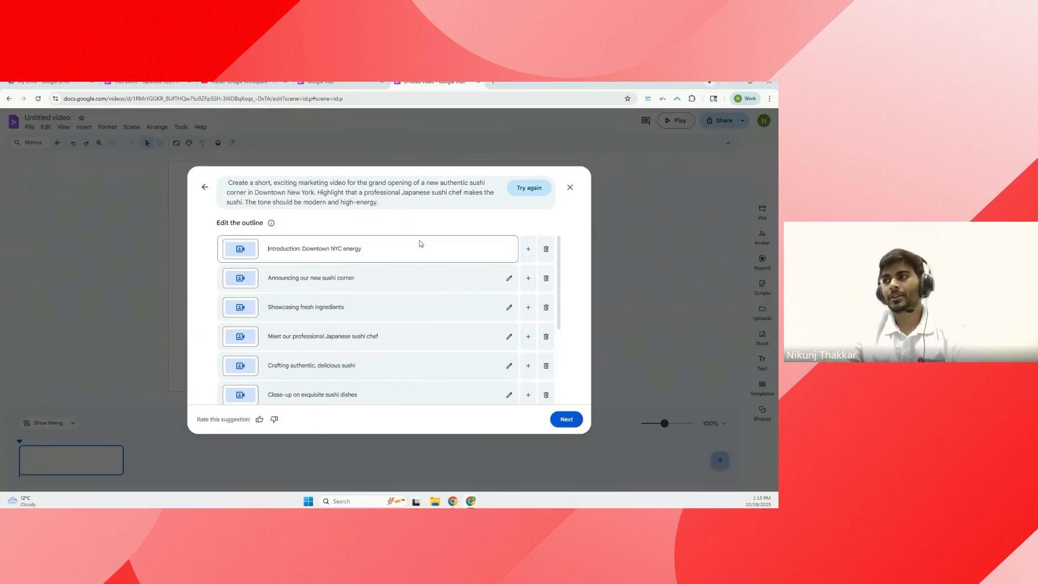
# - Accept the outline, choose the dark maroon "Your title will go here" design, and create the draft video
pyautogui.click(566, 420)
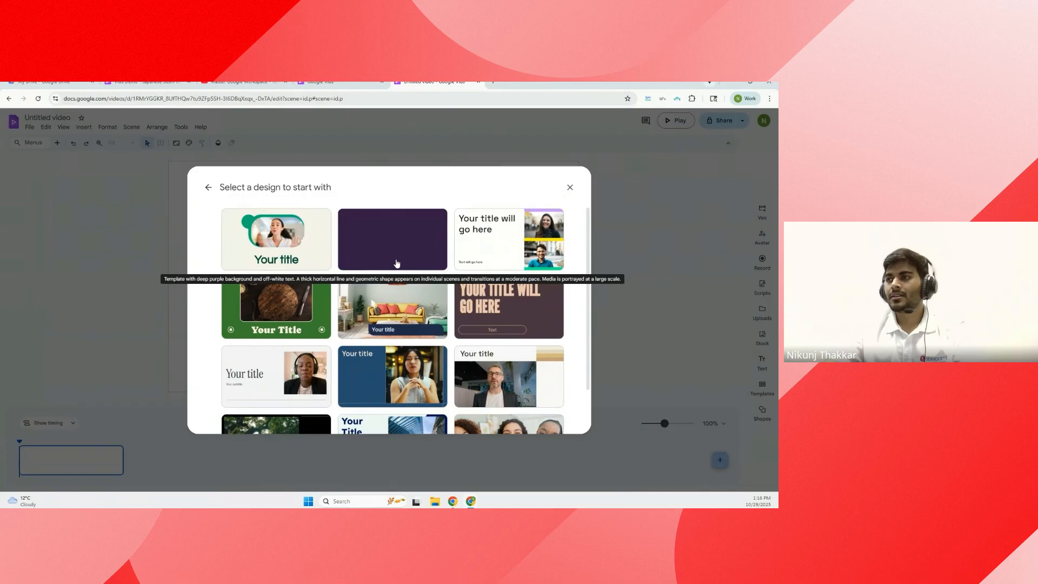
pyautogui.scroll(-1, 397, 284)
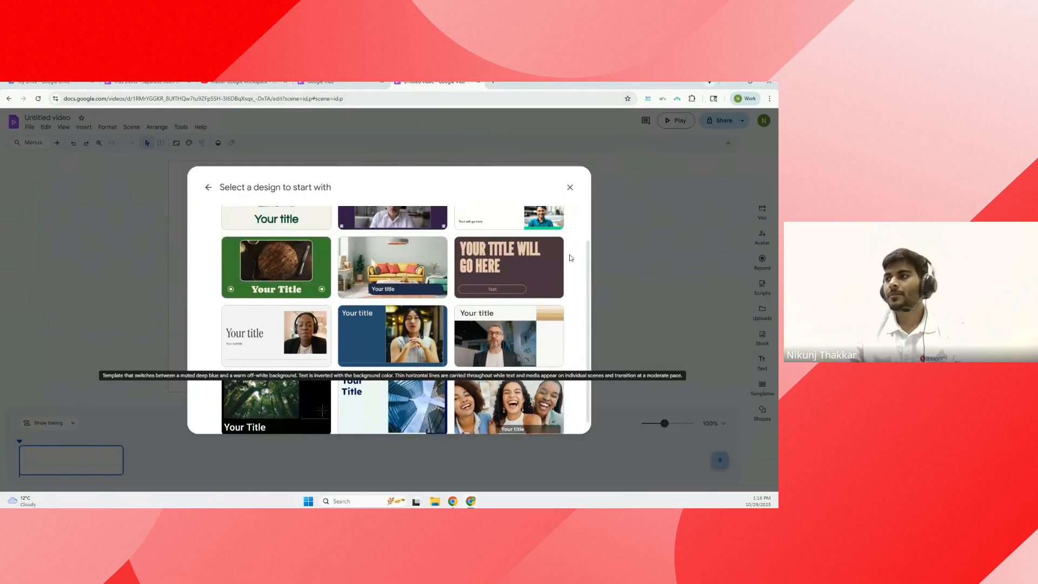
pyautogui.click(510, 288)
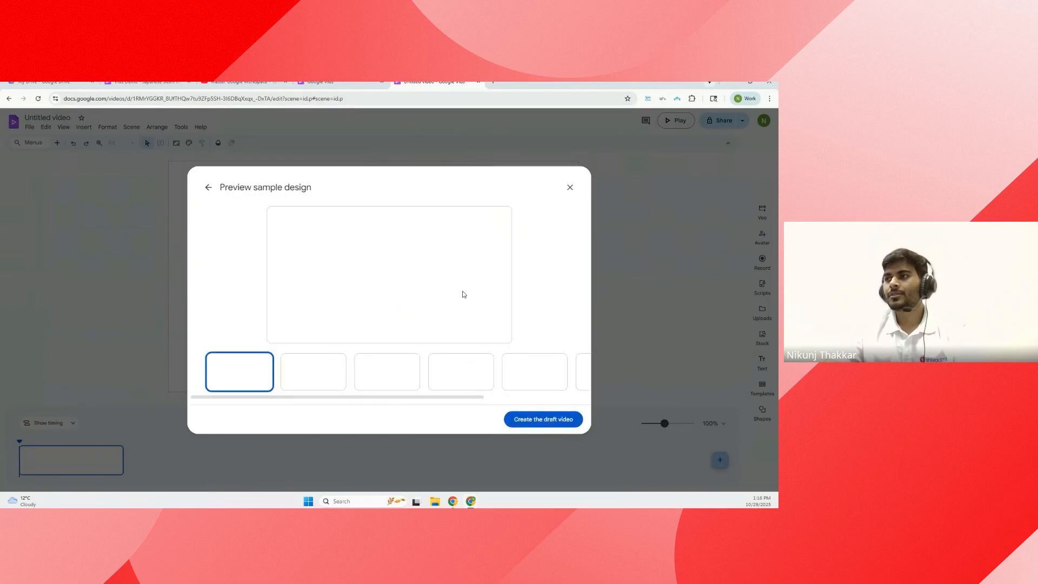
pyautogui.click(531, 420)
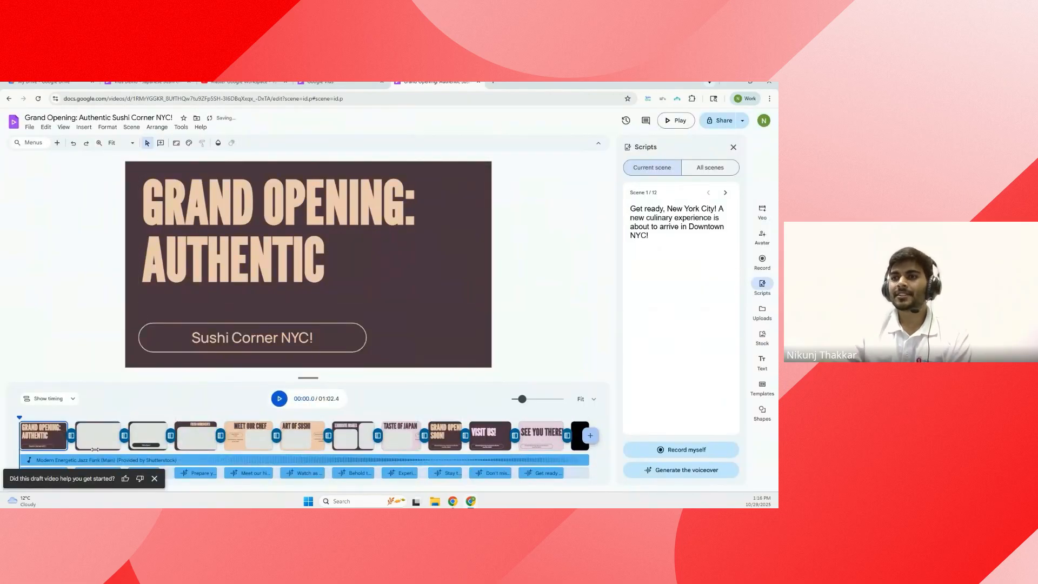
# - Dismiss the draft feedback prompt and look through the first six scenes and their scripts, returning to the opening title scene
pyautogui.click(159, 480)
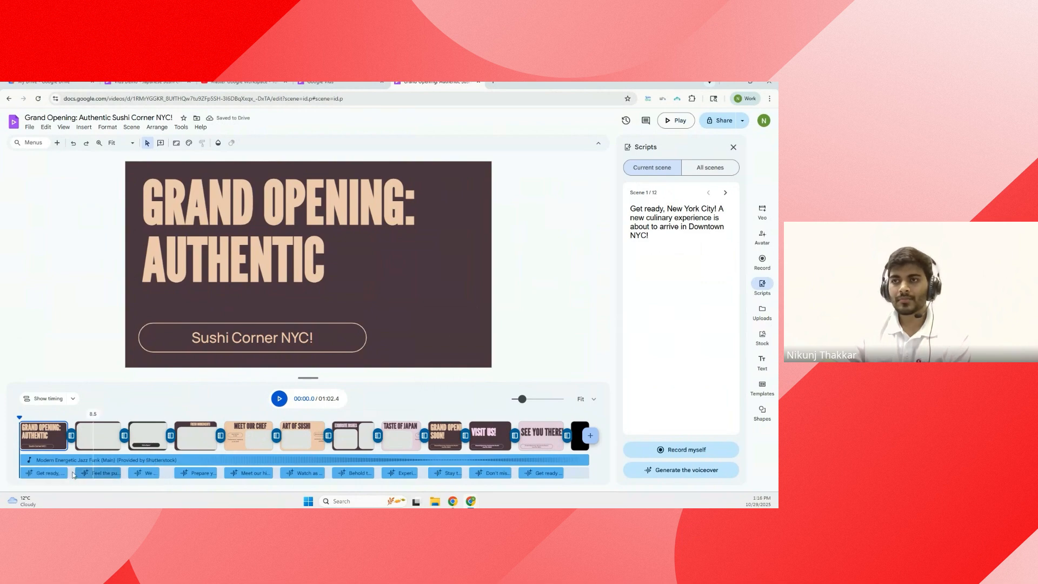
pyautogui.click(32, 435)
pyautogui.click(100, 433)
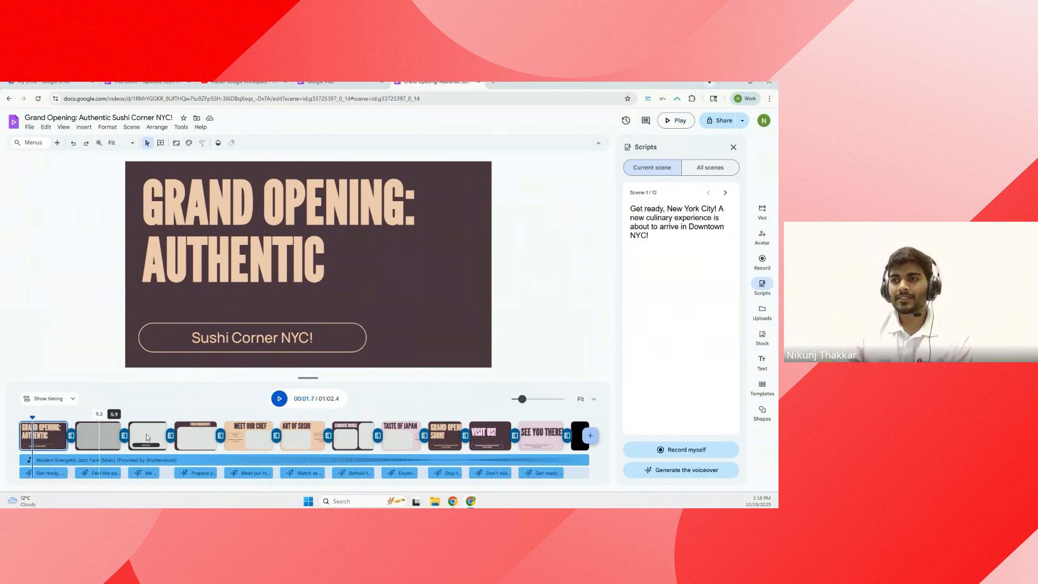
pyautogui.click(155, 439)
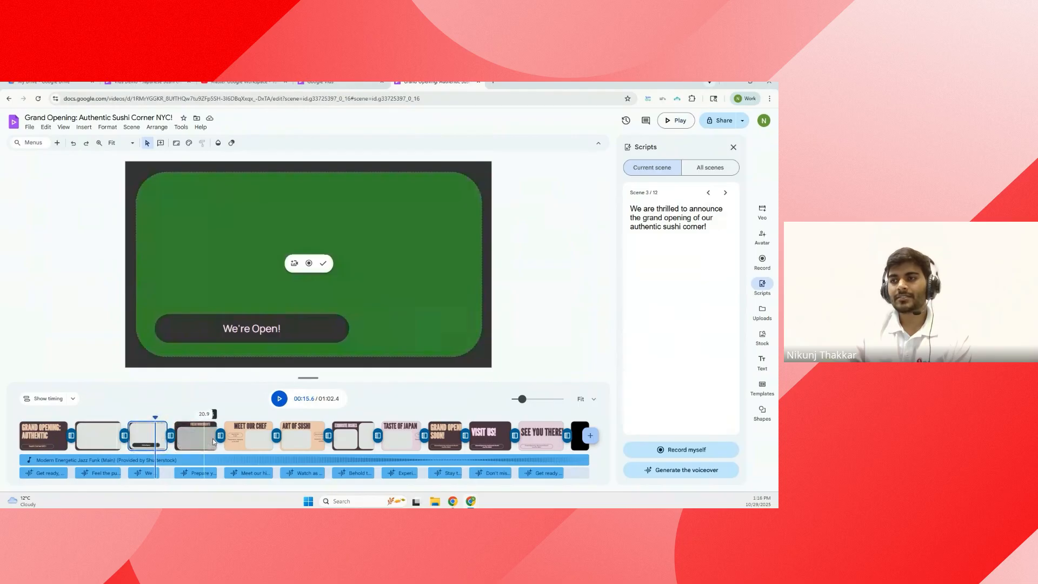
pyautogui.click(214, 439)
pyautogui.click(249, 439)
pyautogui.click(300, 440)
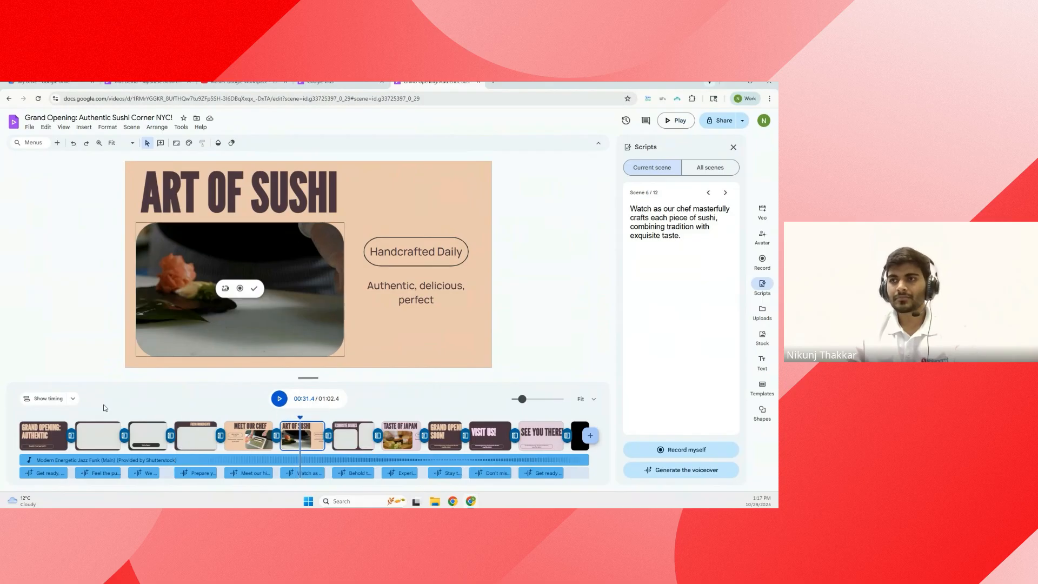
pyautogui.click(33, 435)
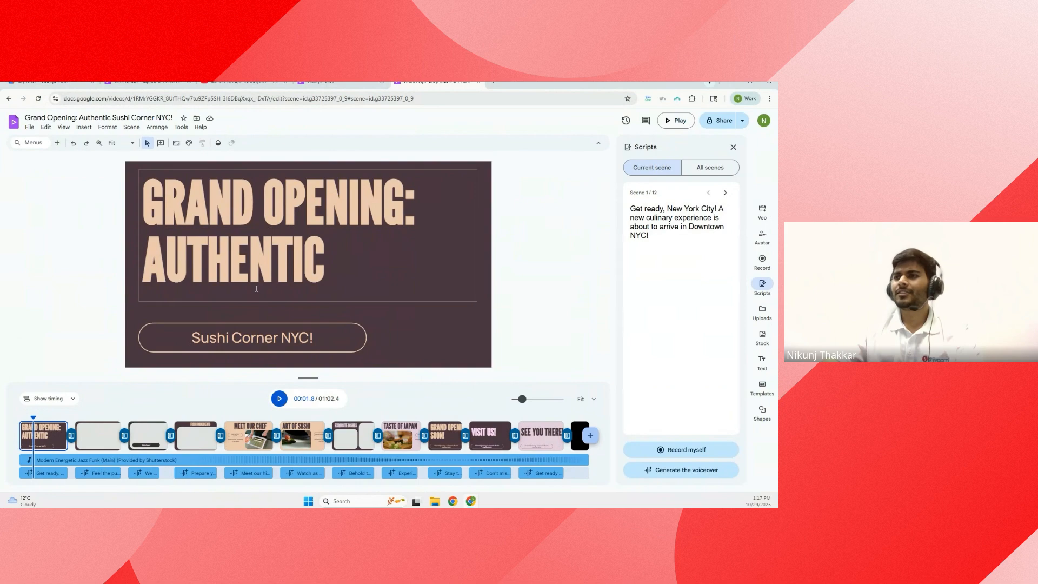
# - Generate a Veo 3.1 clip for scene 2 showing a traditionally uniformed master Japanese sushi chef introducing Google Vids with its icon in the background
pyautogui.click(96, 435)
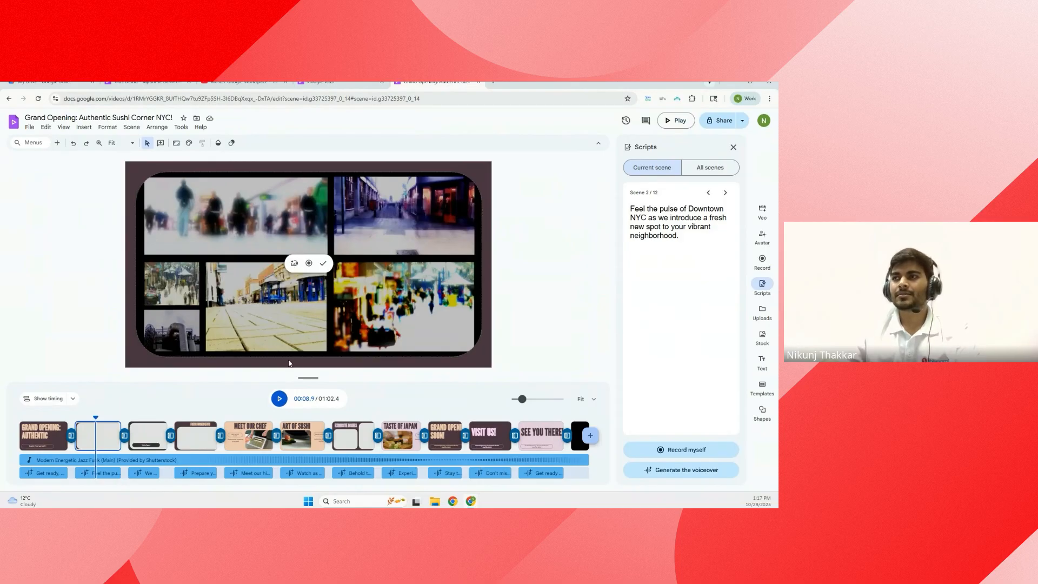
pyautogui.click(294, 264)
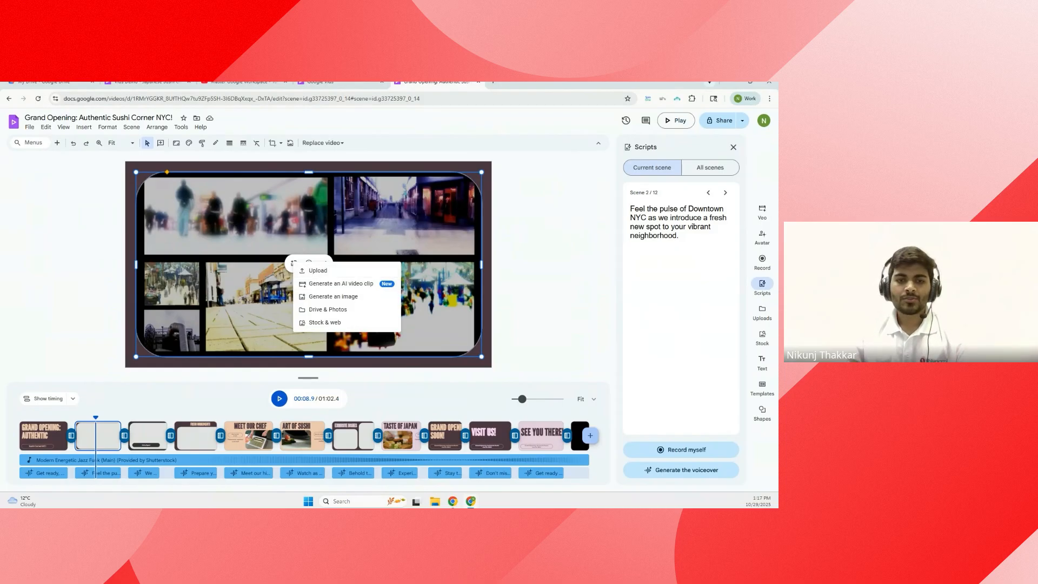
pyautogui.click(343, 283)
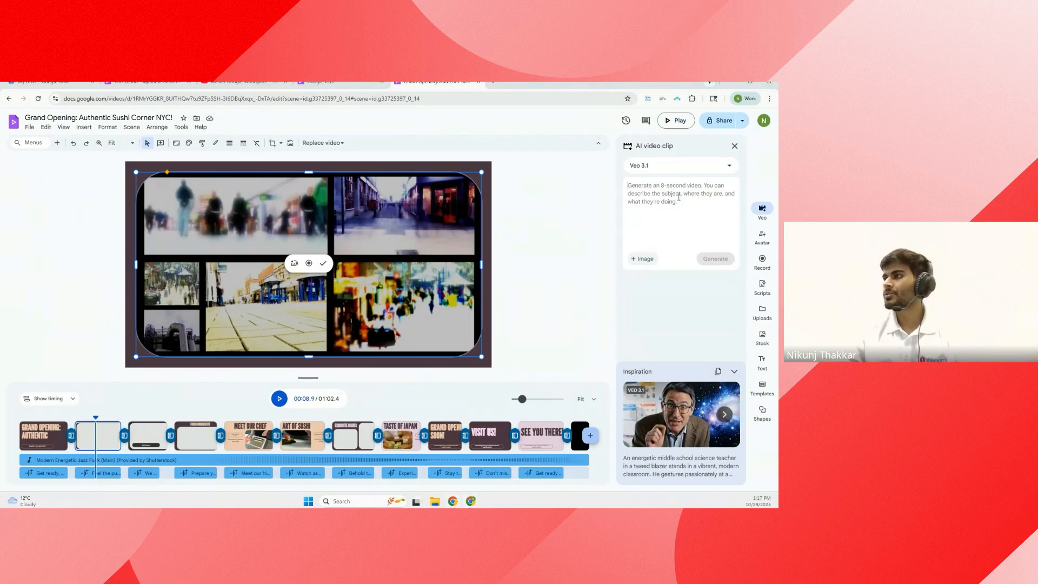
pyautogui.write('A steady medium close-up on a master Japanese sushi chef in a traditional uniform. His serene, expert face remains in the frame and slowly introduces Google Vids and how easy it is to use the application with a Google Vids icon in the background.')
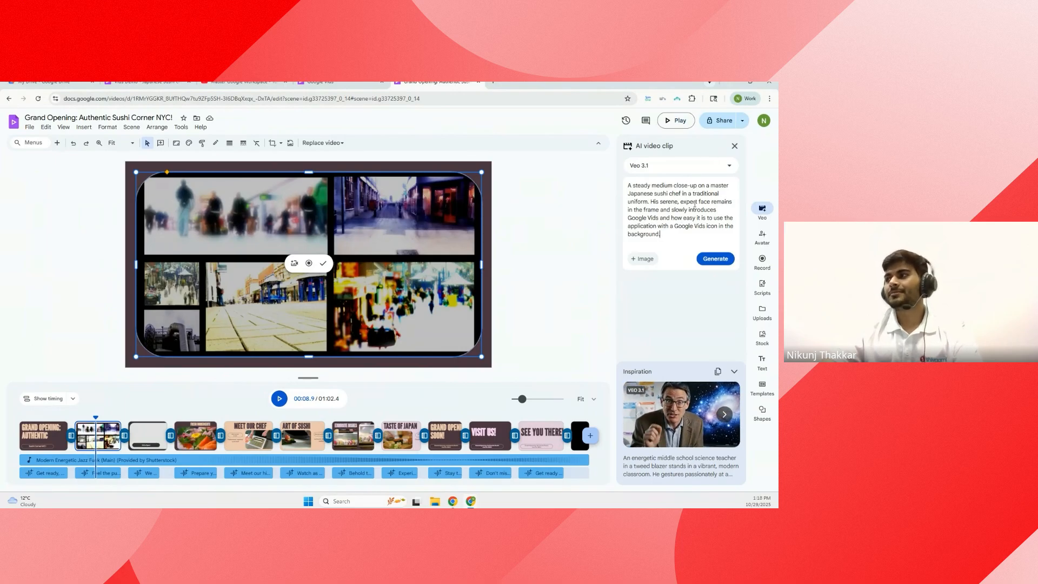
pyautogui.click(715, 259)
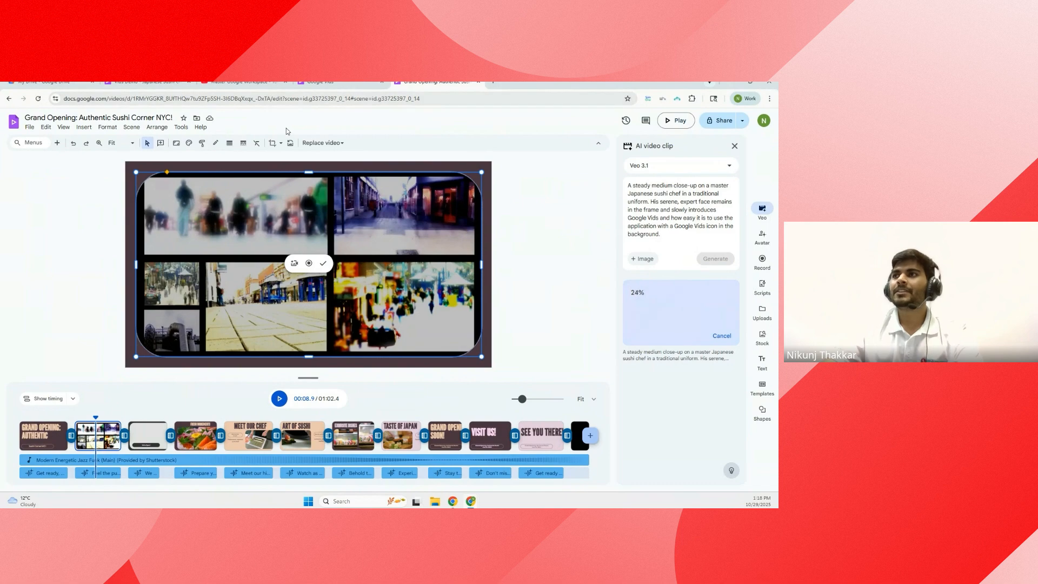
# - Switch to the YouTube "Master Google Workspace" playlist, select its web address, and return to the sushi video in Google Vids
pyautogui.moveTo(244, 82)
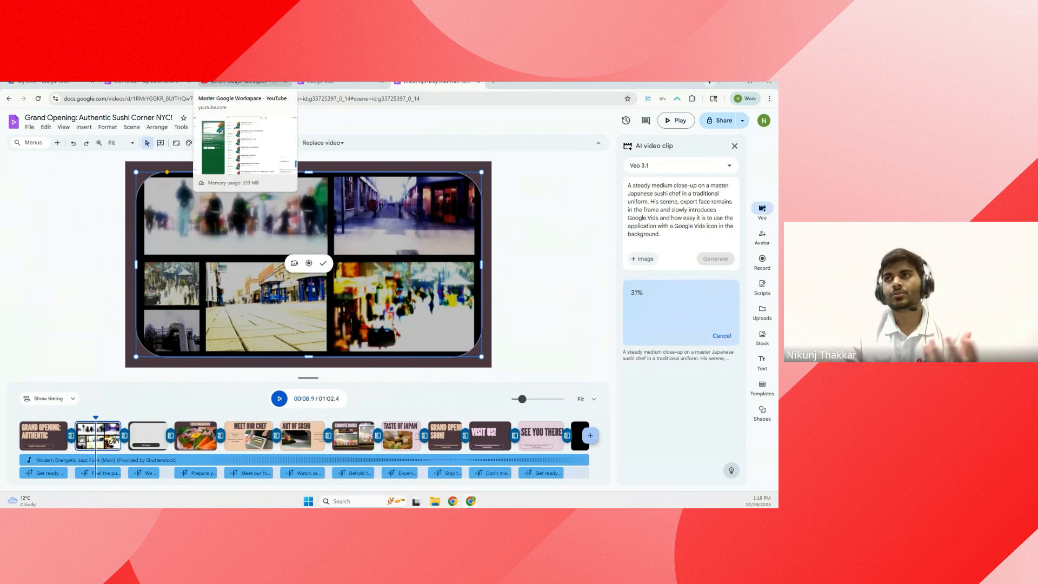
pyautogui.click(244, 81)
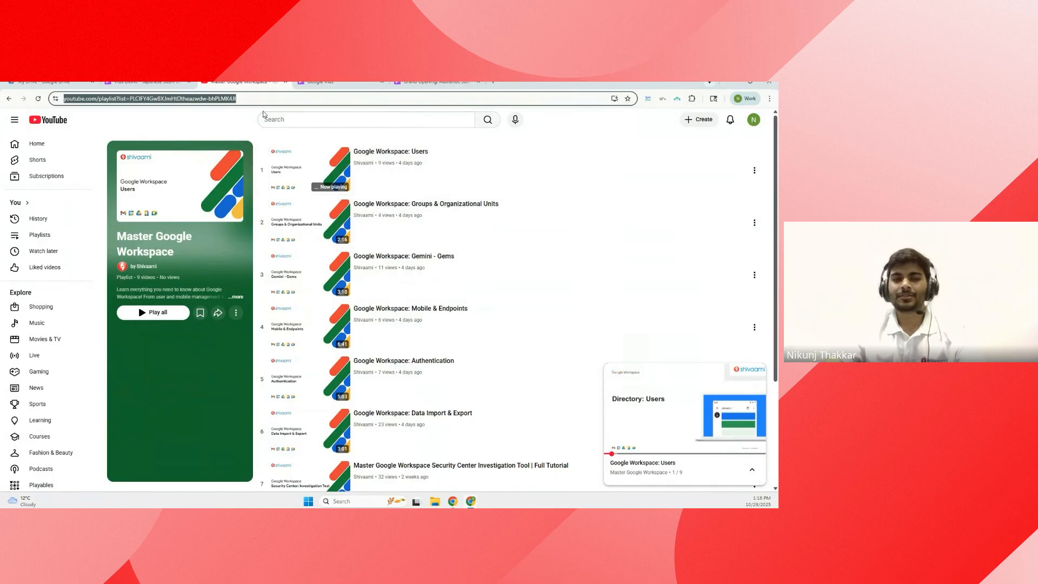
pyautogui.click(241, 98)
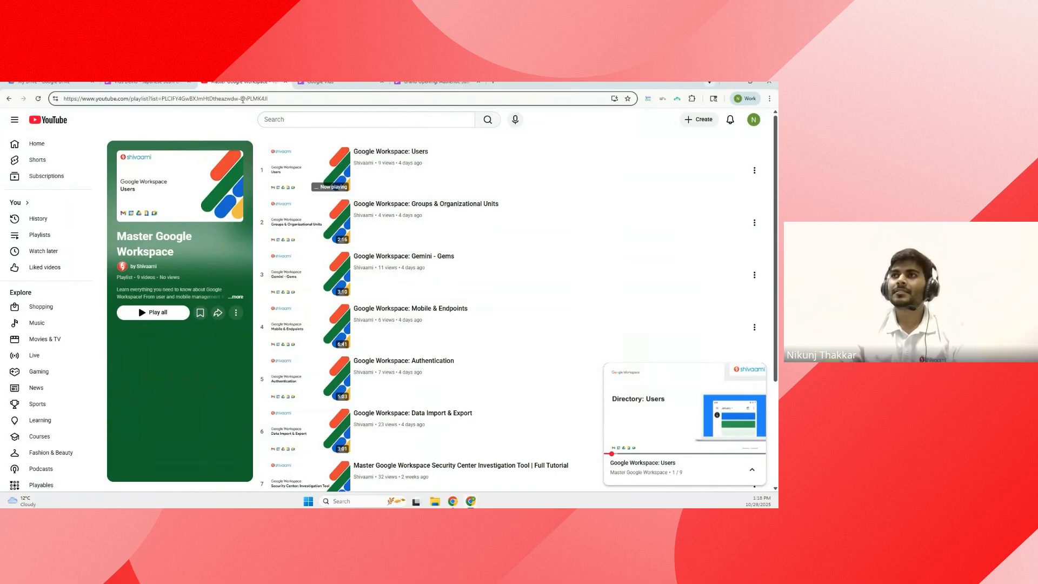
pyautogui.hotkey('ctrl', 'a')
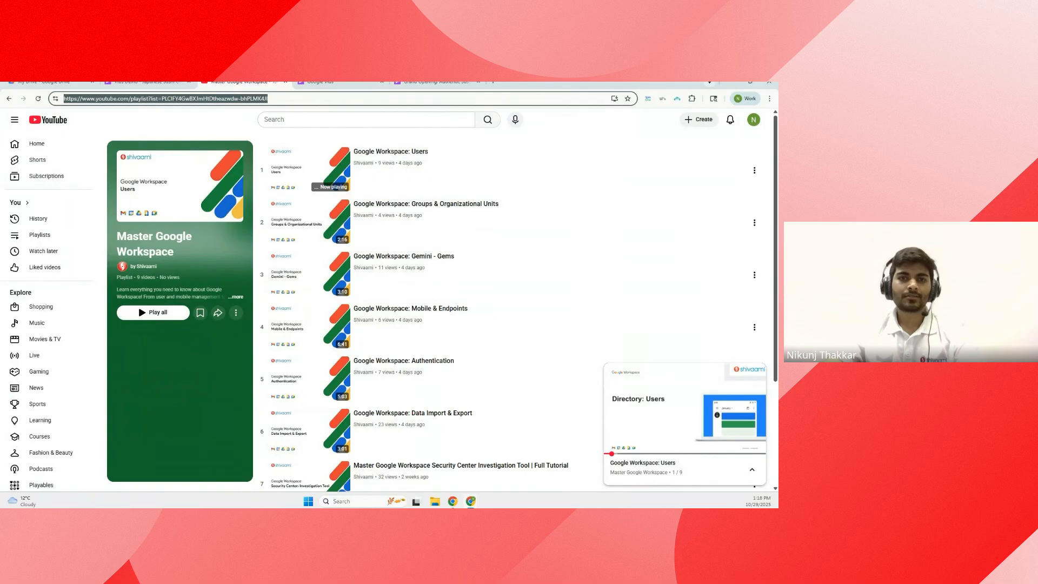
pyautogui.hotkey('alt', 'Tab')
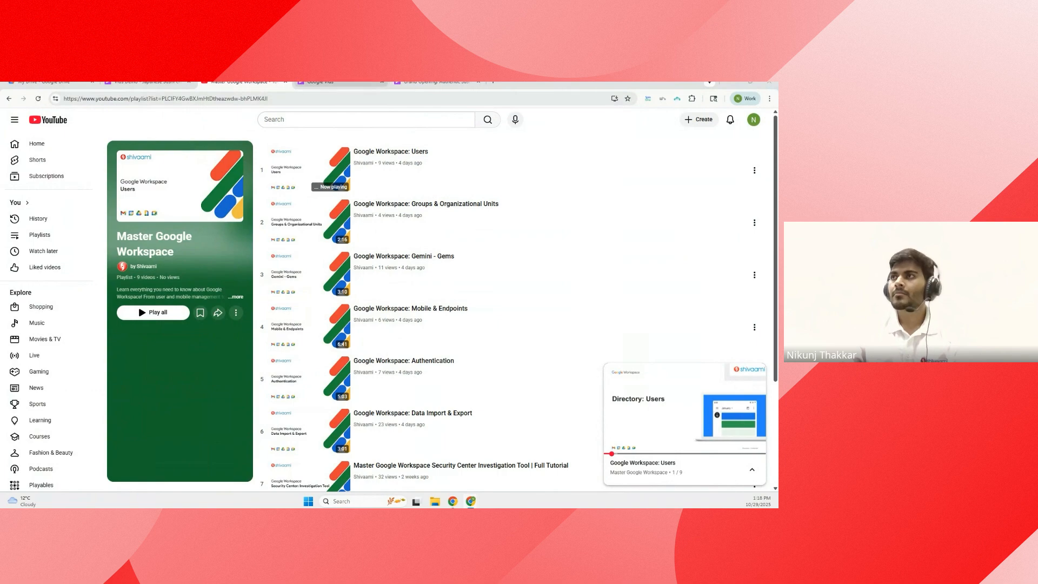
pyautogui.click(436, 83)
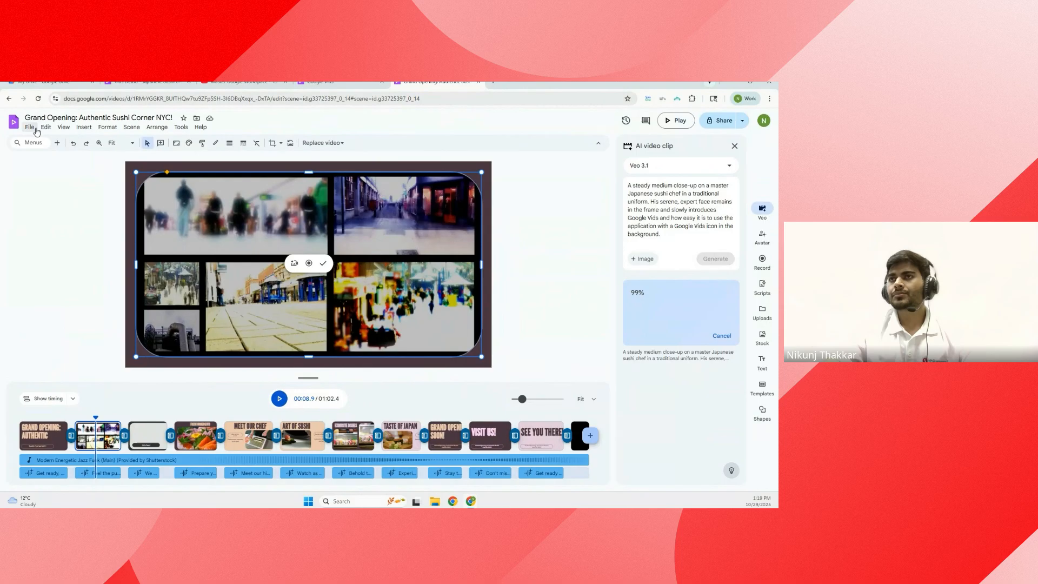
# - Check the video's sharing settings, and review the generated chef clip against the Google Vids wording in its prompt
pyautogui.click(714, 123)
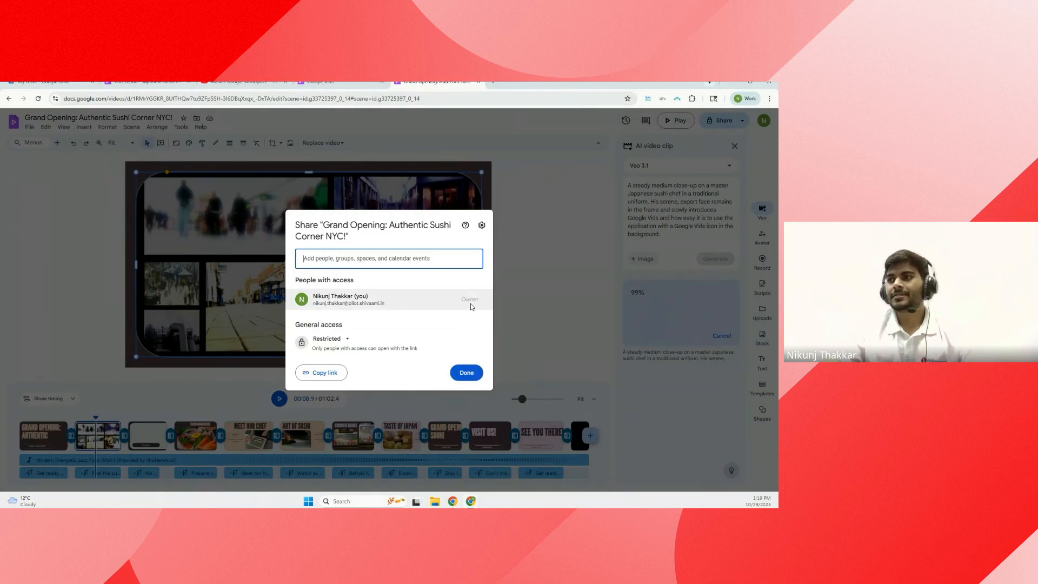
pyautogui.click(461, 373)
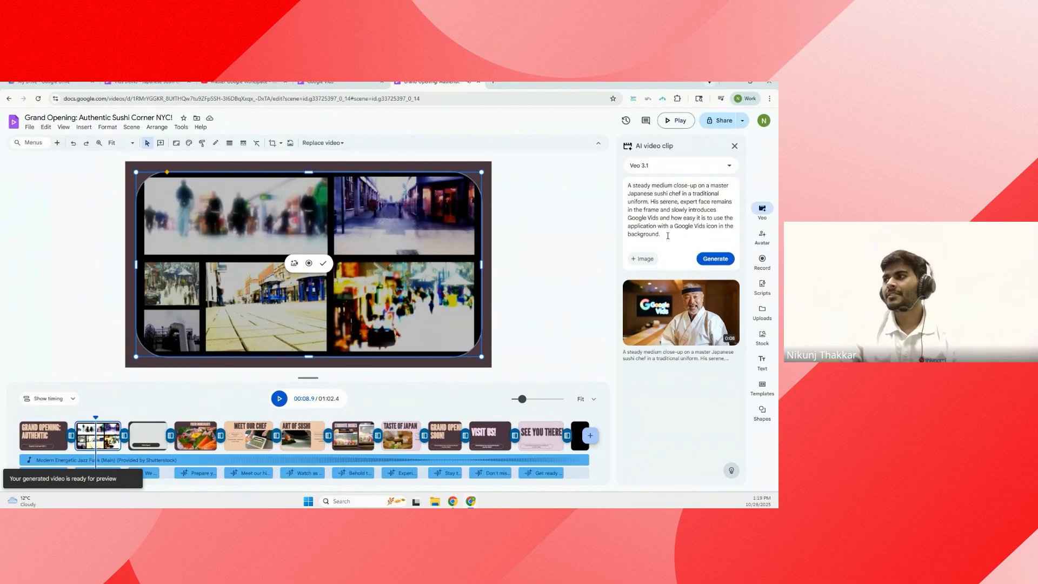
pyautogui.moveTo(661, 234); pyautogui.dragTo(627, 218)
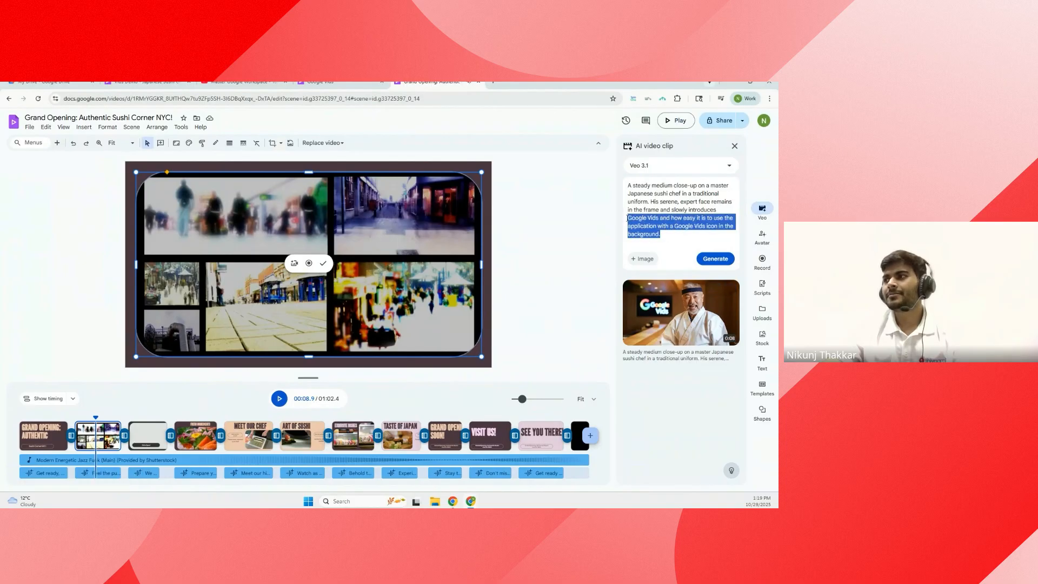
pyautogui.click(667, 233)
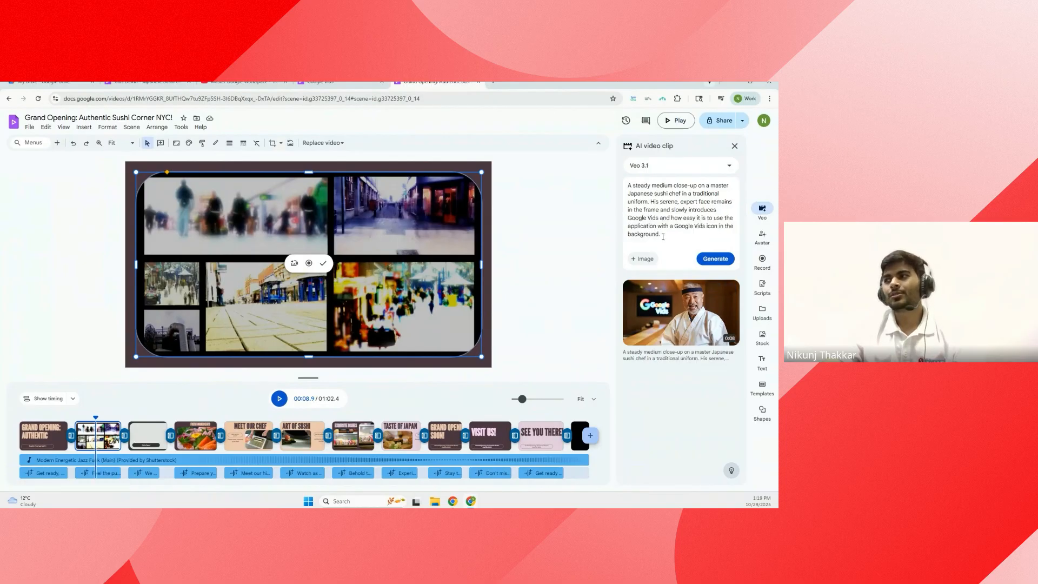
pyautogui.moveTo(674, 326)
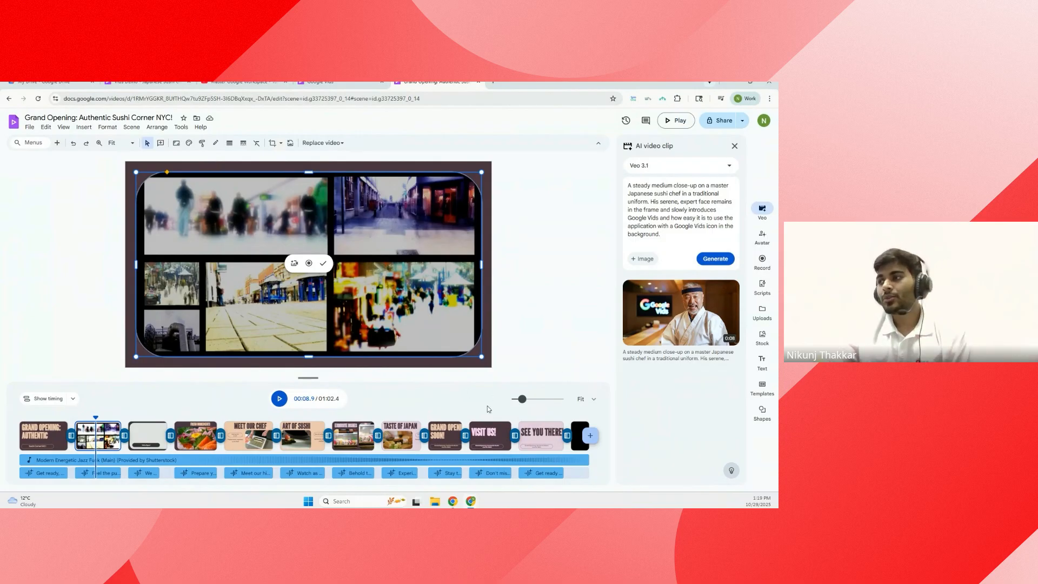
# - Add a blank scene after the second scene and choose Eric as its AI avatar
pyautogui.click(591, 442)
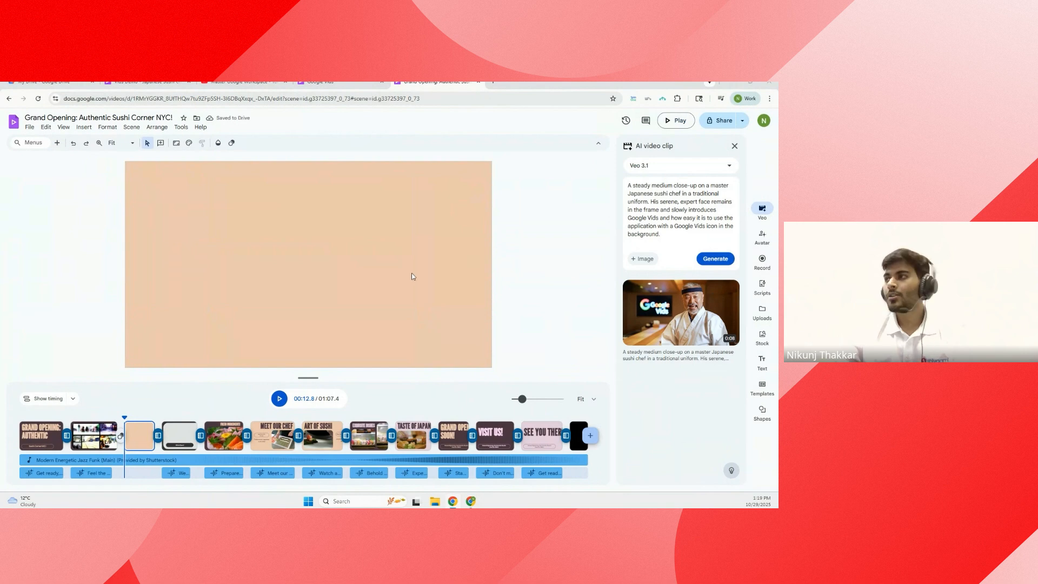
pyautogui.click(762, 236)
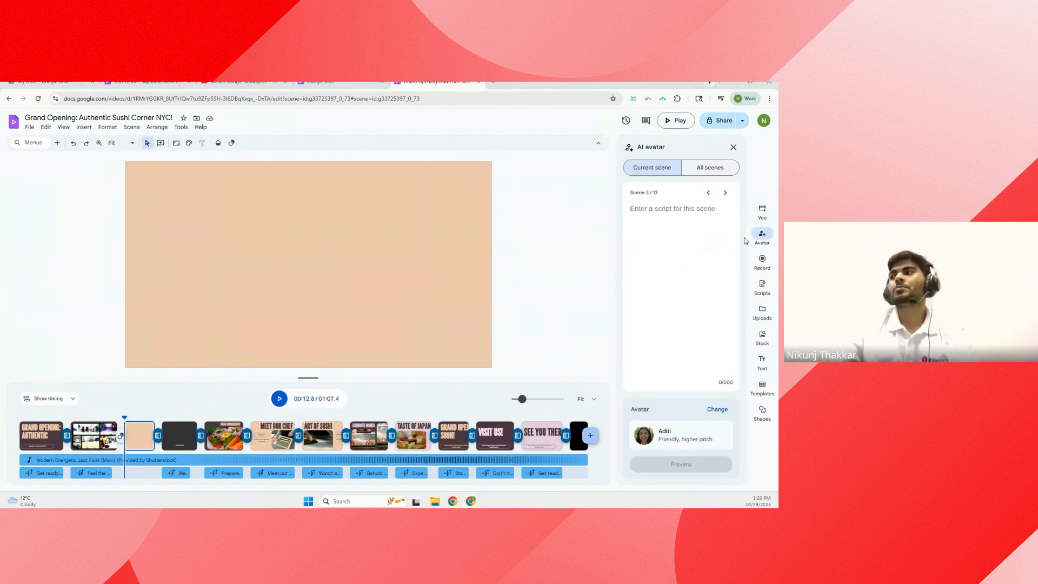
pyautogui.click(716, 409)
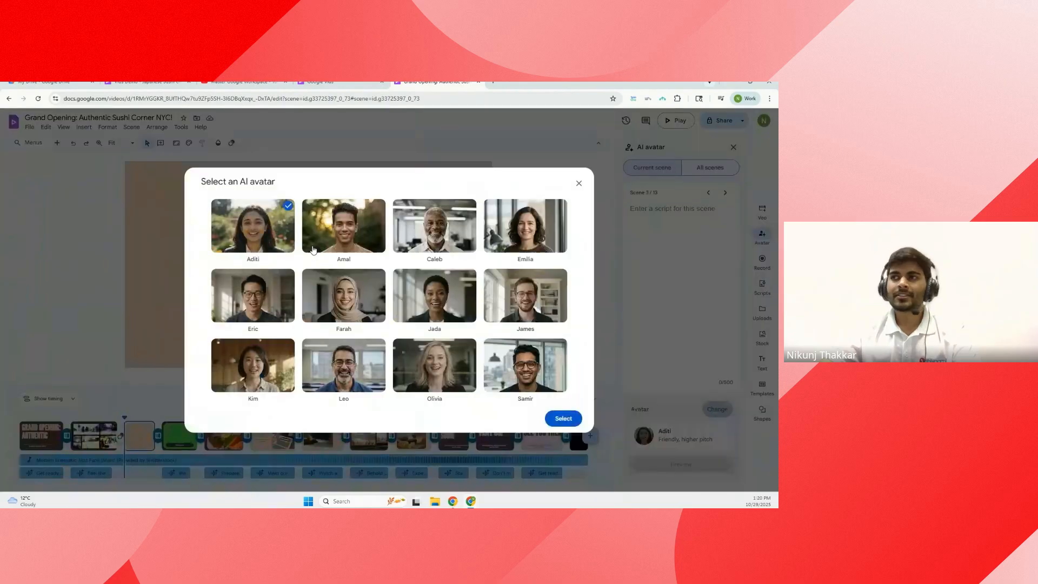
pyautogui.click(342, 287)
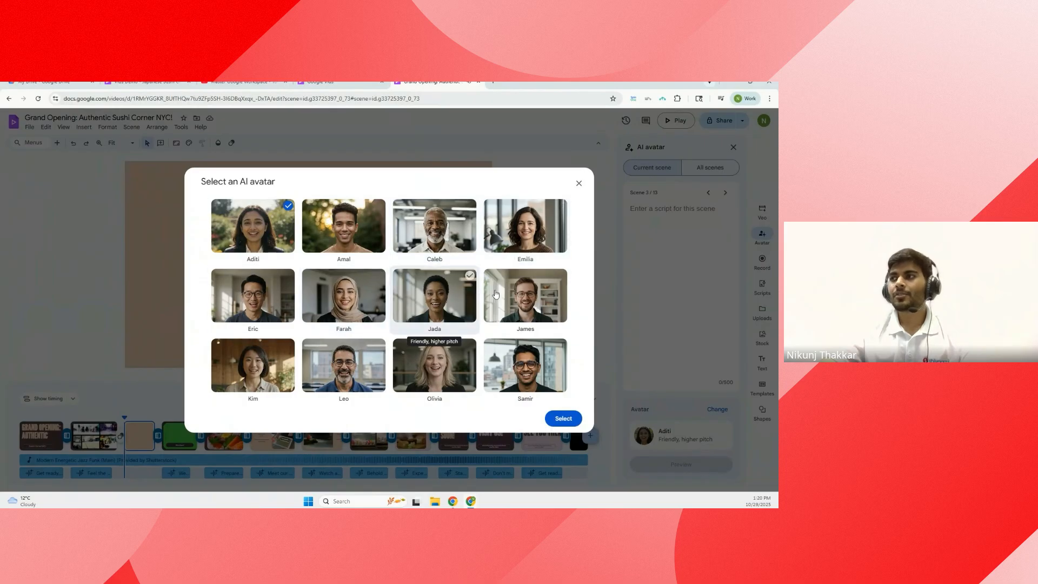
pyautogui.click(252, 292)
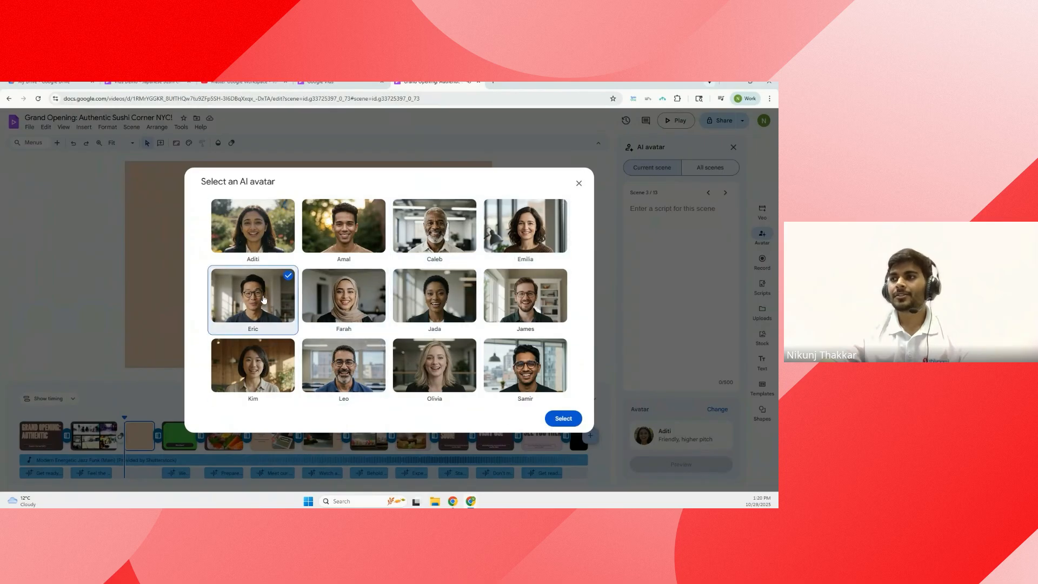
pyautogui.click(563, 420)
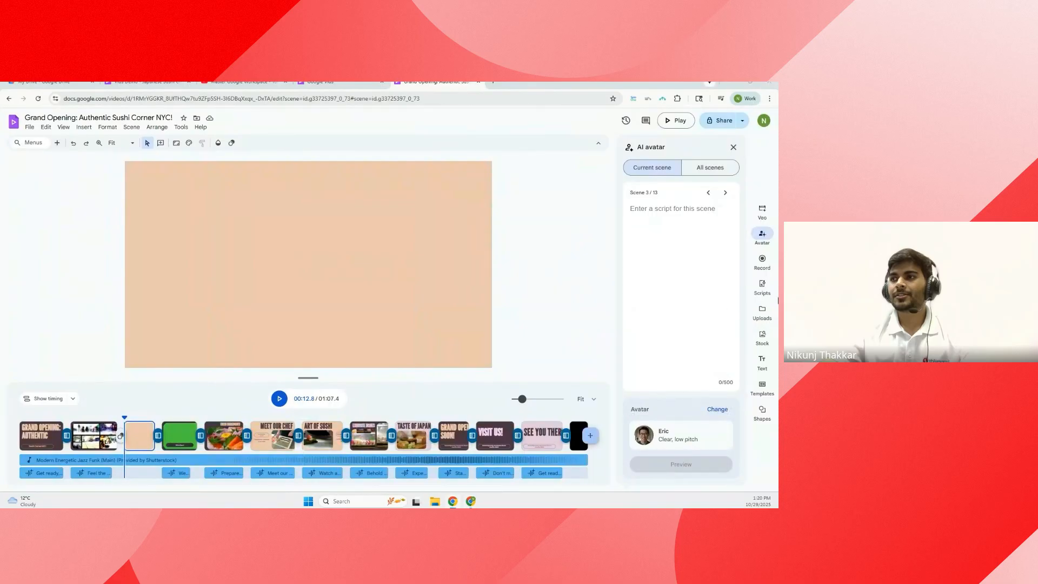
# - Enter the script beginning "We're doing things differently here" about the head sushi chef from Japan, preview it, and generate scene 3's avatar
pyautogui.click(698, 233)
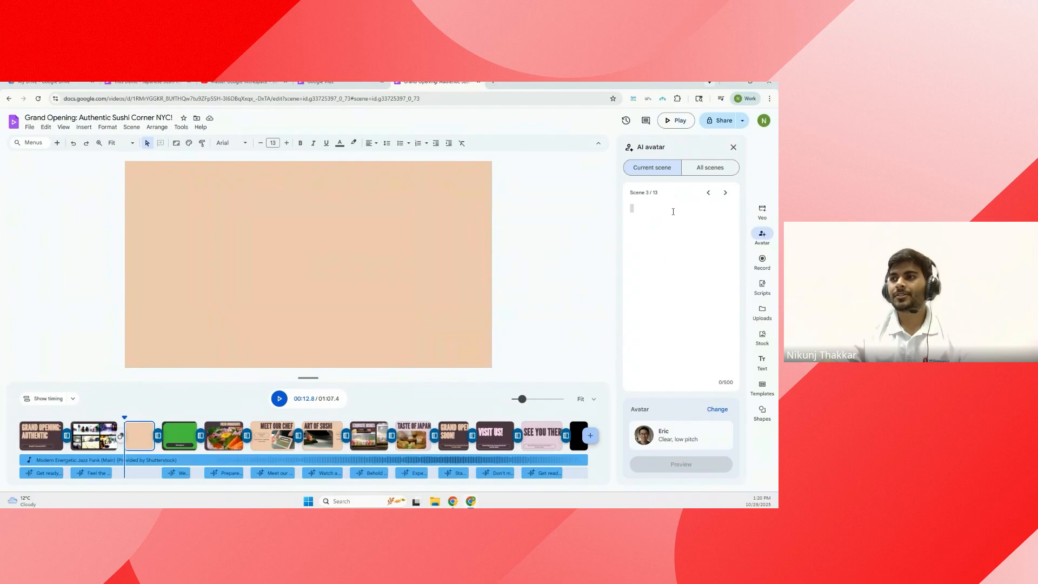
pyautogui.write("We're doing things differently here. This isn't just another sushi spot; it's an experience crafted by a true master. Our head chef, a professional sushi master from Japan, brings years of tradition and artistry to every single piece he creates.")
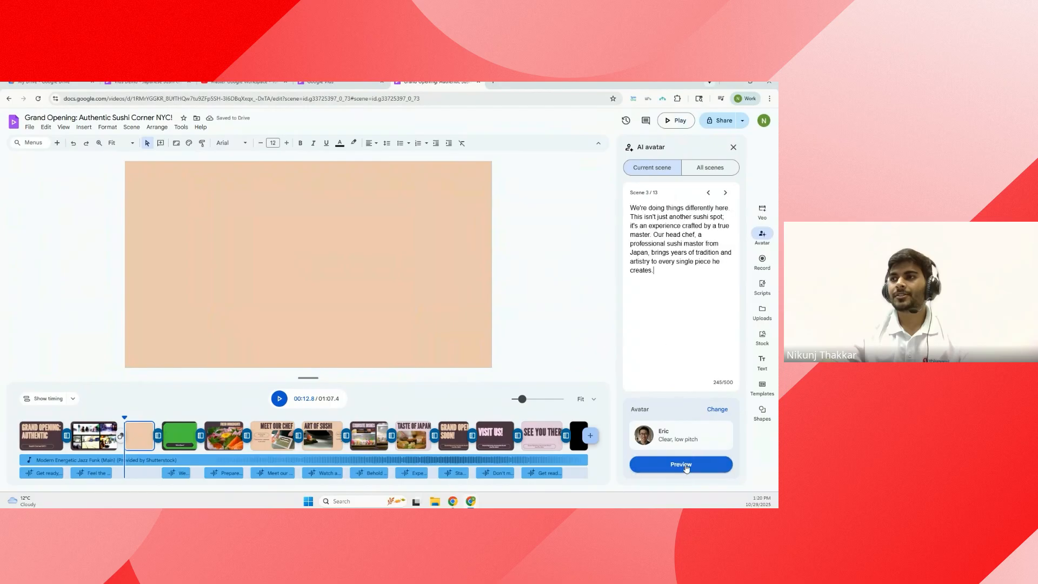
pyautogui.click(686, 466)
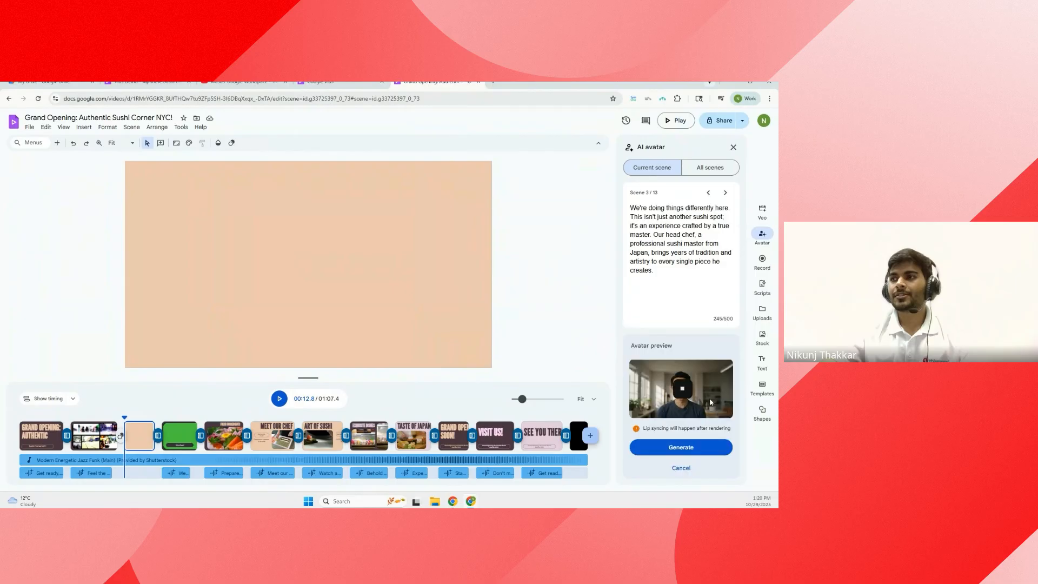
pyautogui.click(681, 447)
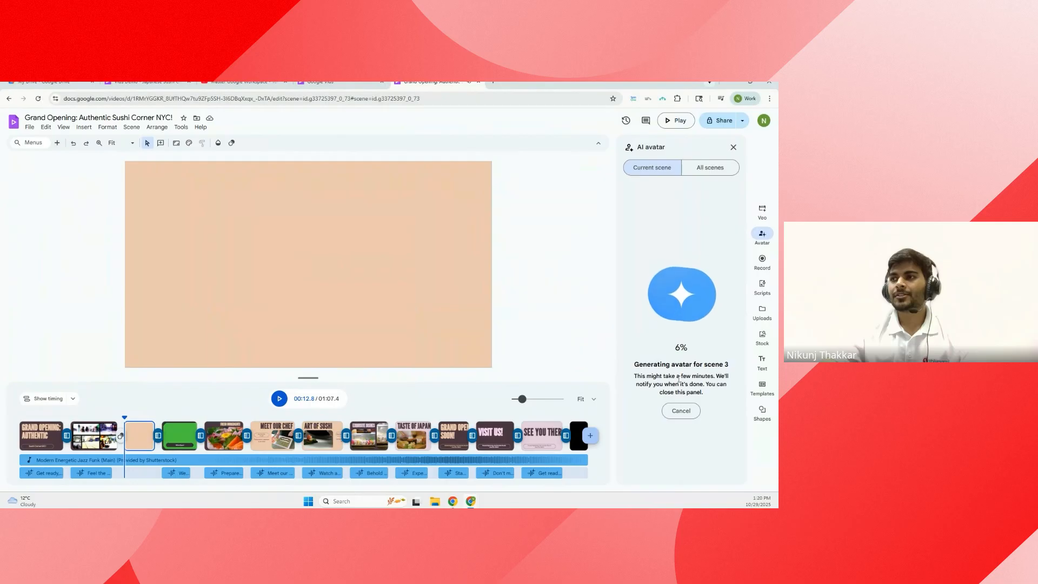
pyautogui.moveTo(716, 376); pyautogui.dragTo(705, 394)
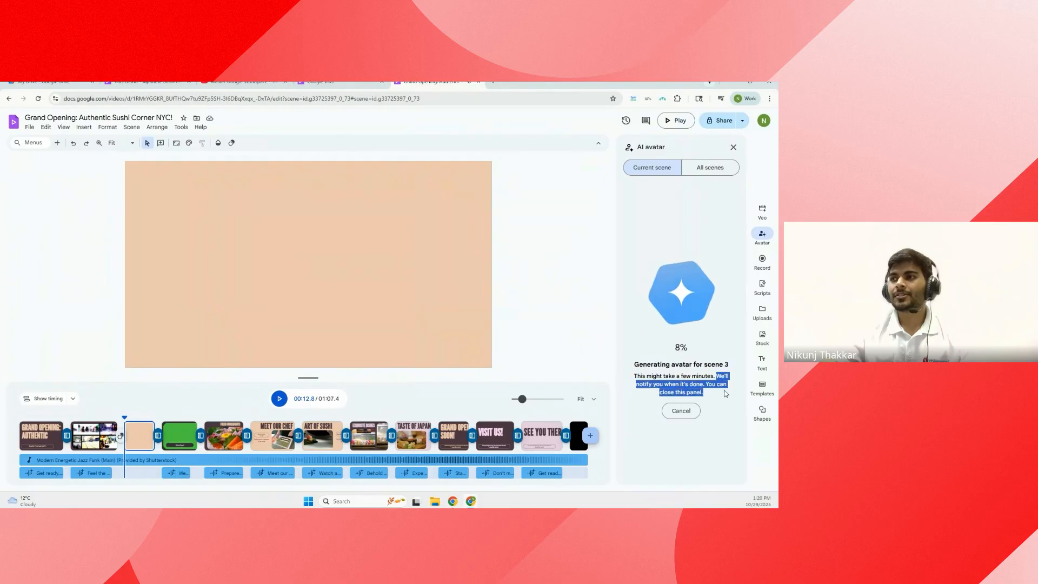
# - Examine the transitions before and after the blank third scene, including the Slide into the "We're Open!" scene
pyautogui.click(181, 436)
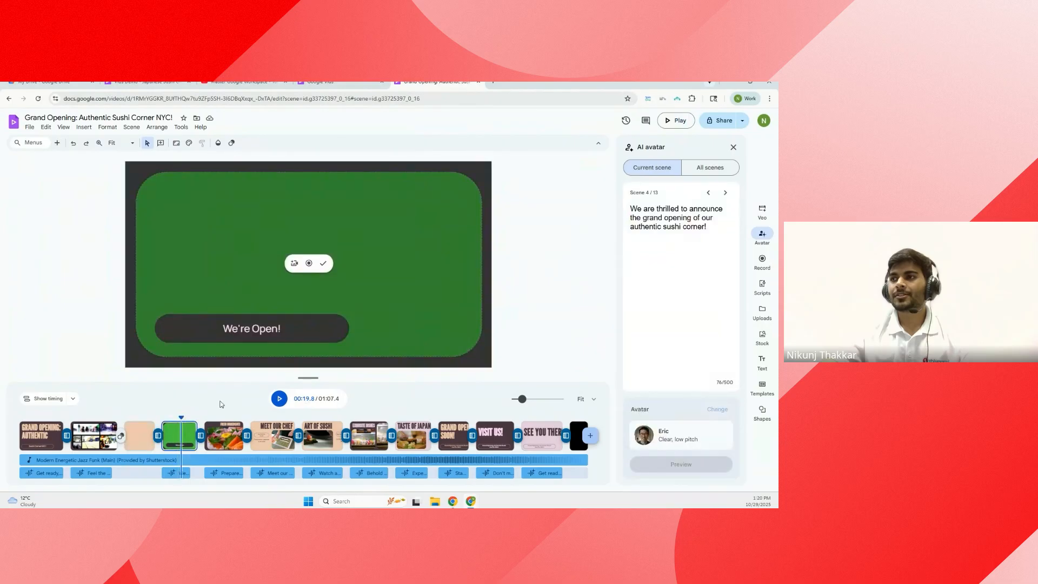
pyautogui.click(158, 436)
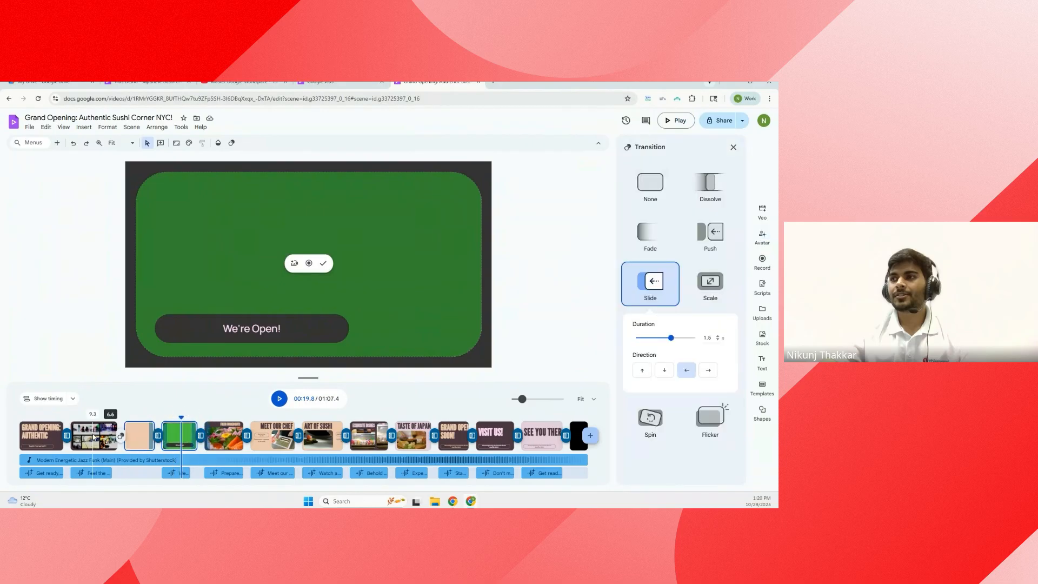
pyautogui.click(121, 436)
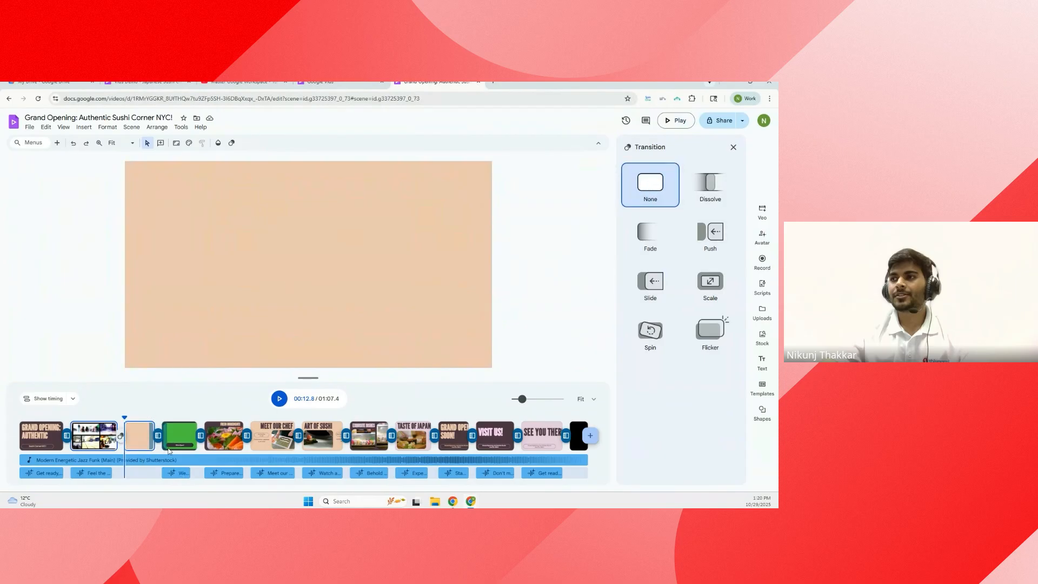
pyautogui.click(156, 435)
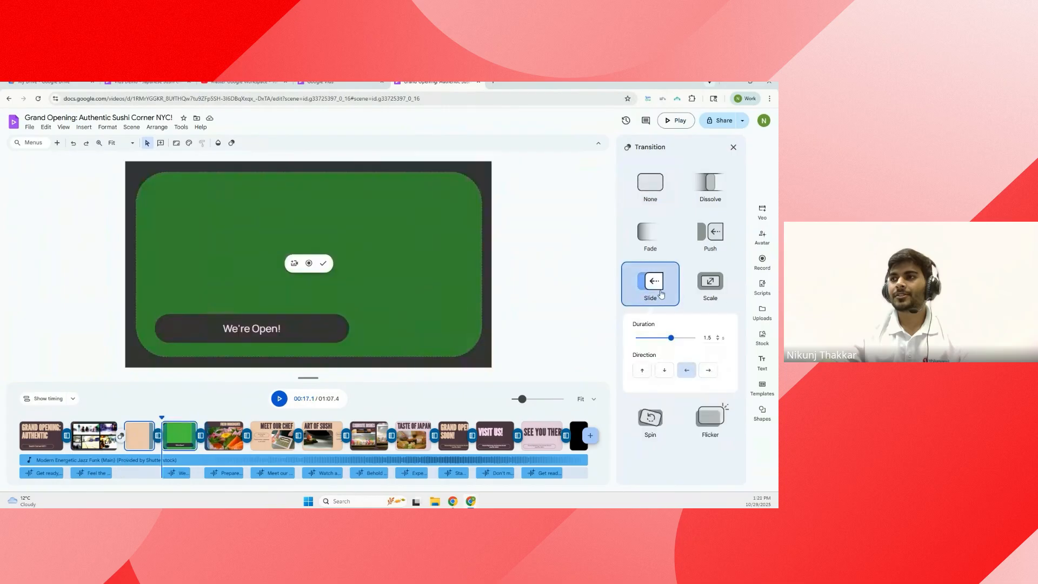
pyautogui.click(658, 297)
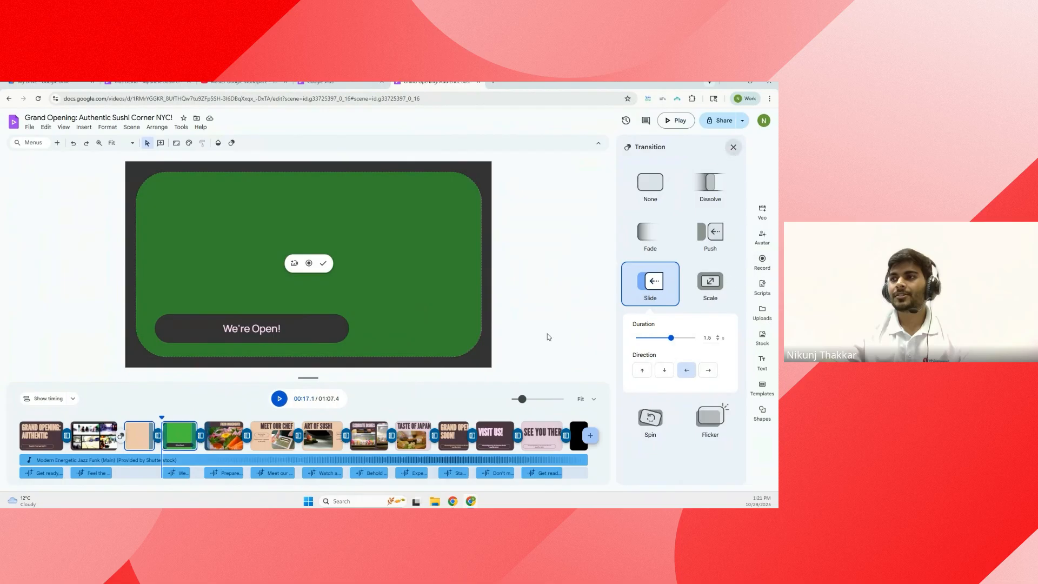
# - Add two blank scenes after the "We're Open!" scene and look at the available recording options
pyautogui.click(591, 436)
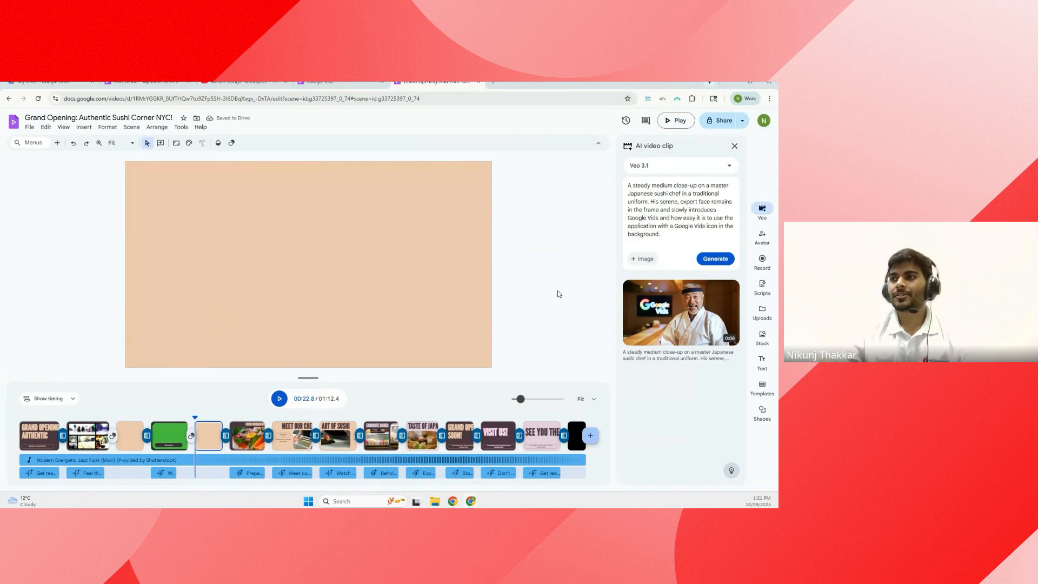
pyautogui.click(762, 259)
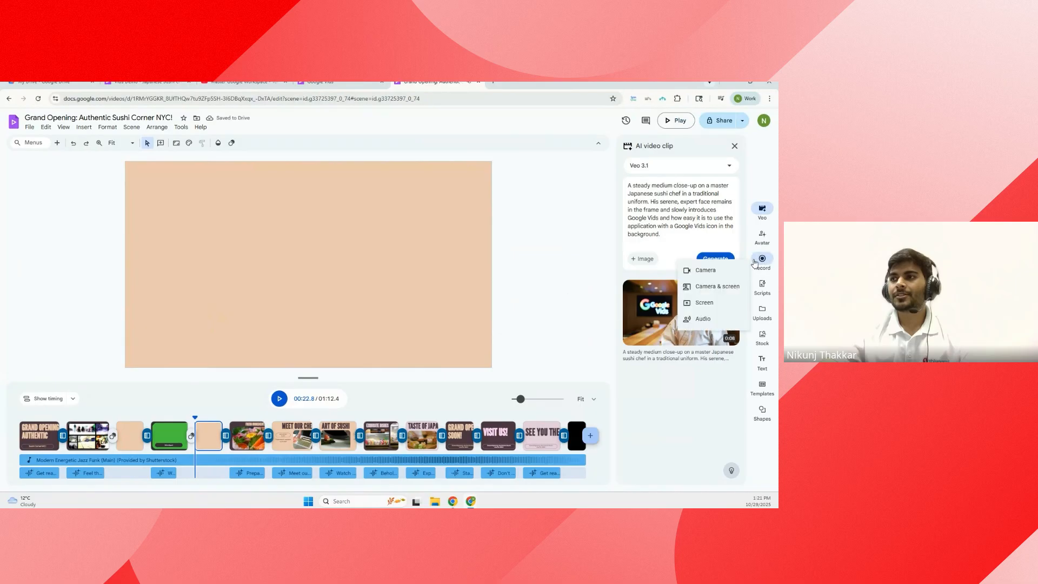
pyautogui.click(590, 436)
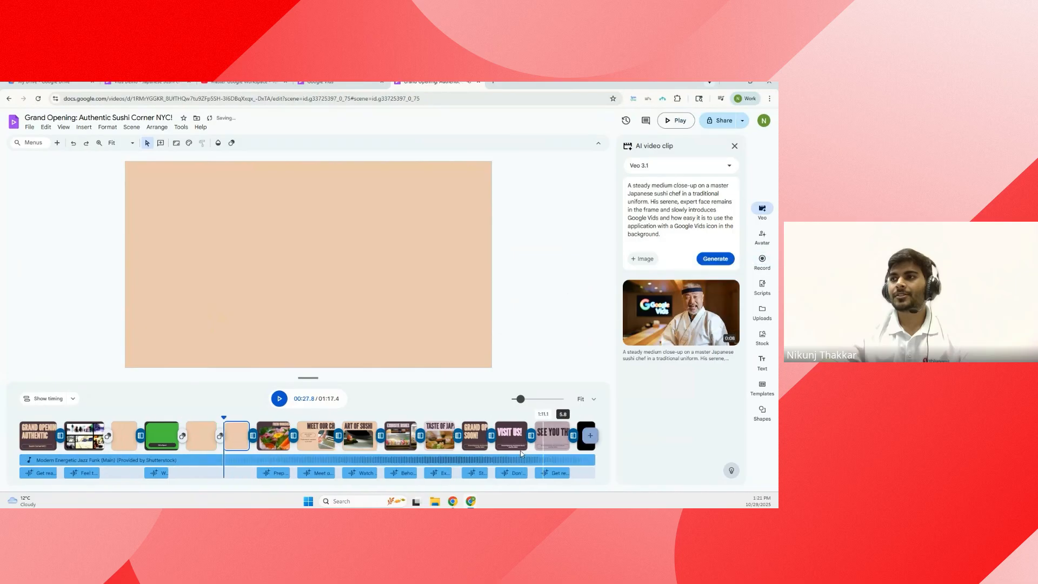
# - Look through the recording options for the blank sixth scene, including the Camera and Camera & screen modes, without recording anything
pyautogui.click(253, 431)
pyautogui.click(762, 260)
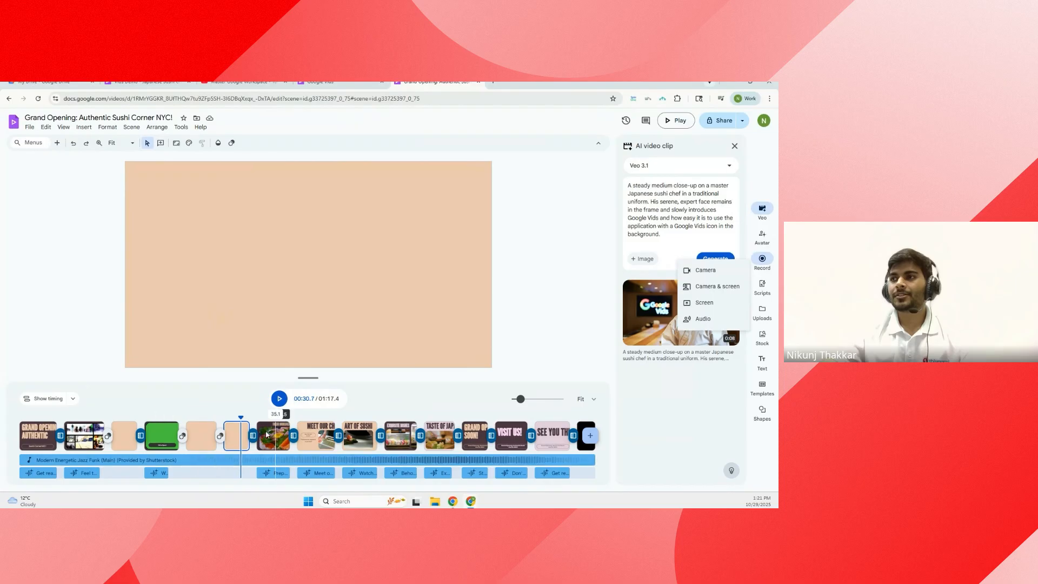
pyautogui.click(239, 434)
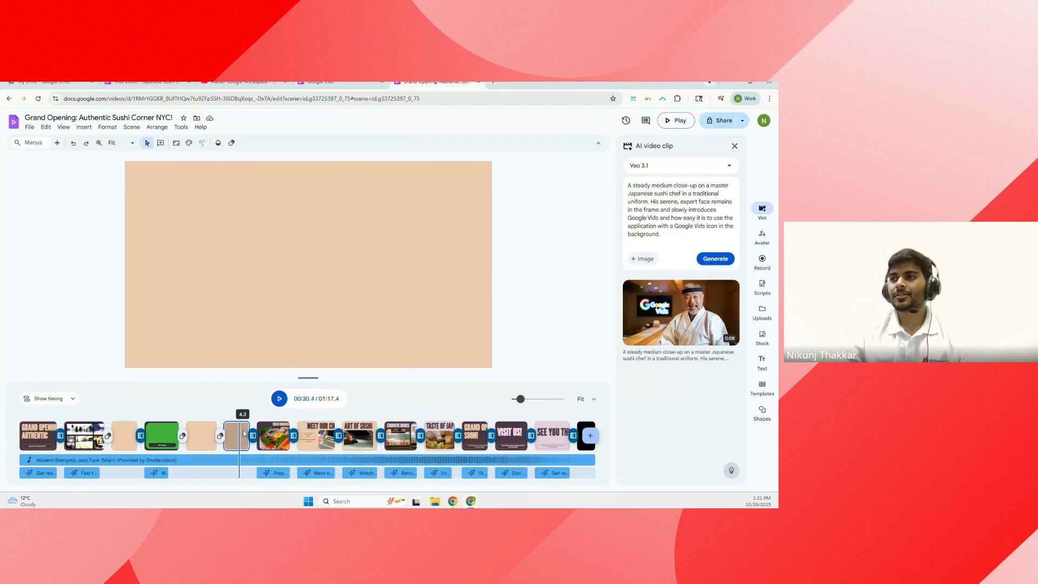
pyautogui.click(762, 260)
pyautogui.click(714, 272)
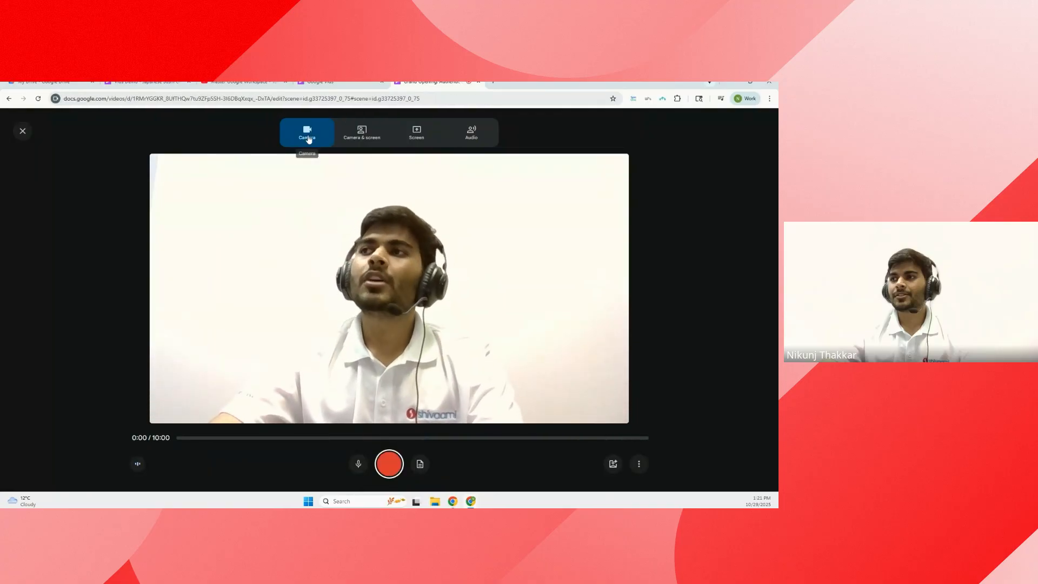
pyautogui.click(362, 134)
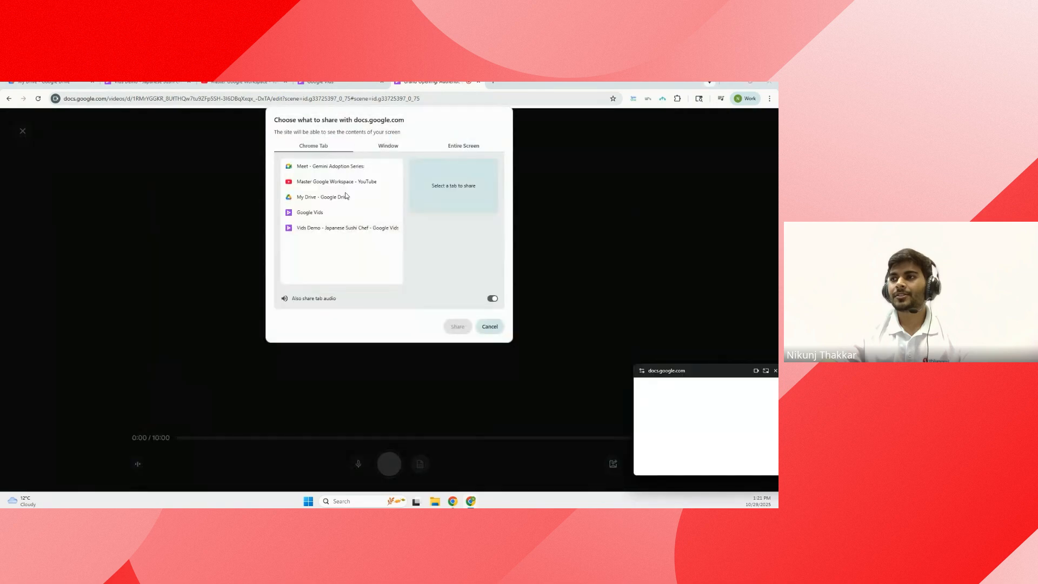
pyautogui.click(488, 326)
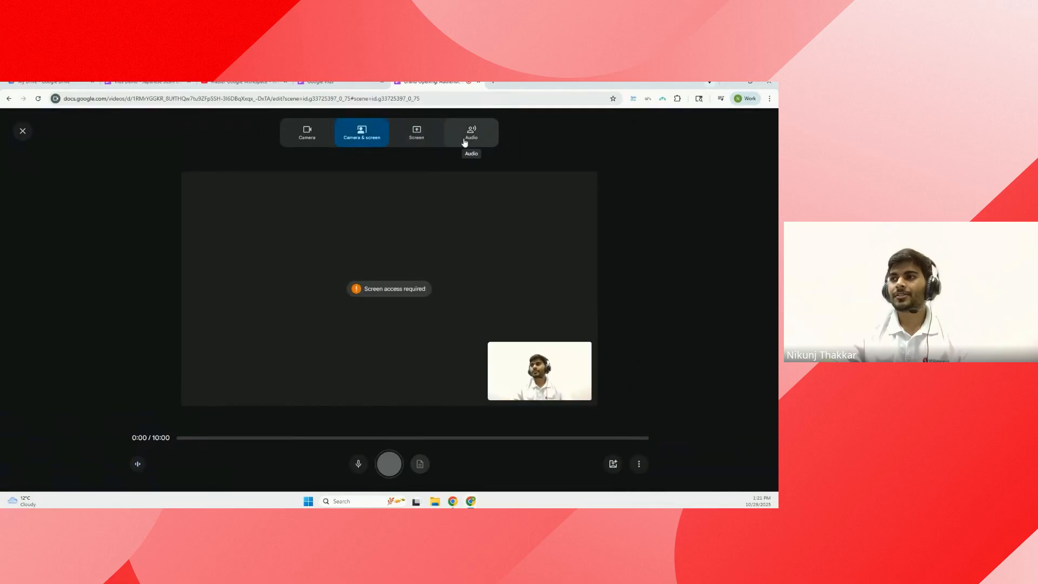
pyautogui.click(22, 130)
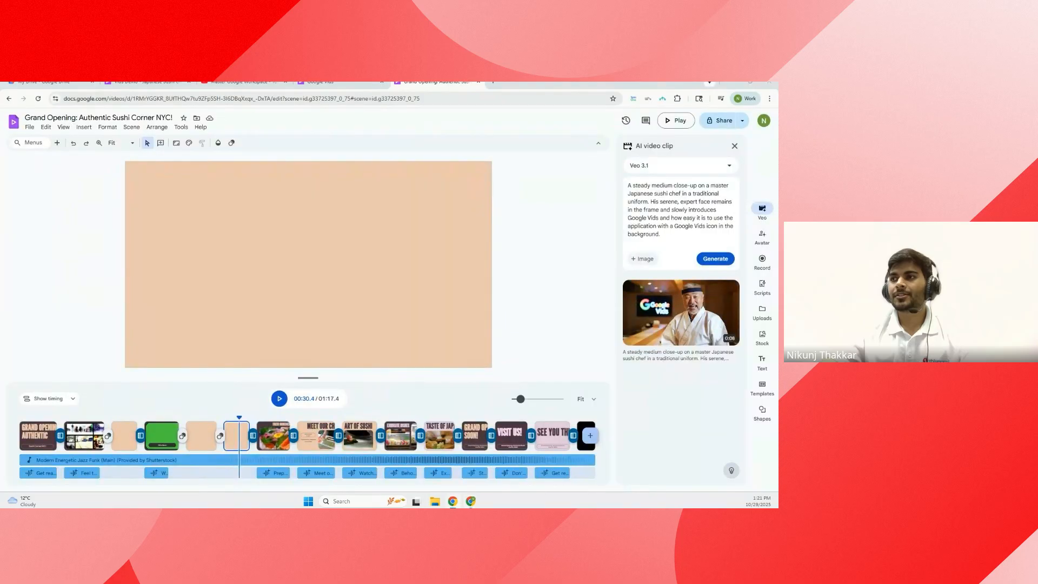
pyautogui.click(756, 269)
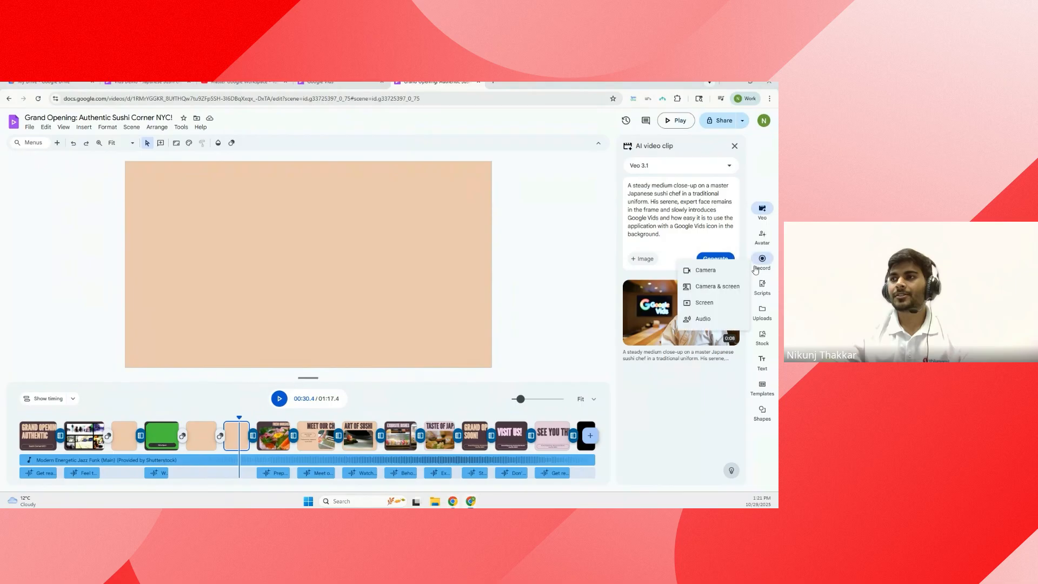
pyautogui.click(676, 262)
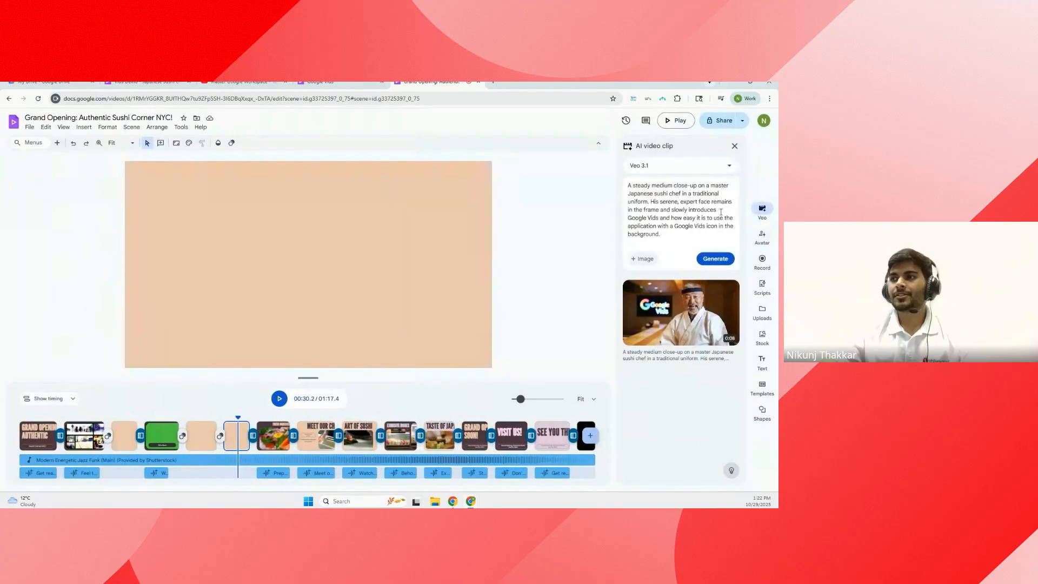
# - Enter the script beginning "We're doing things differently here" about the head sushi chef from Japan for scene 6
pyautogui.click(762, 287)
pyautogui.click(661, 223)
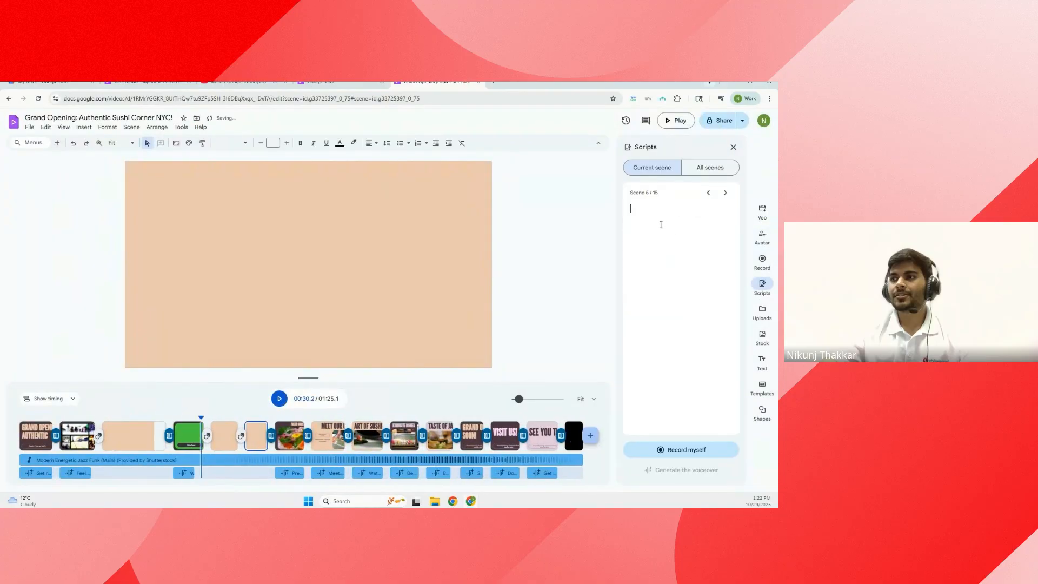
pyautogui.write("We're doing things differently here. This isn't just another sushi spot; it's an experience crafted by a true master. Our head chef, a professional sushi master from Japan, brings years of tradition and artistry to every single piece he creates.")
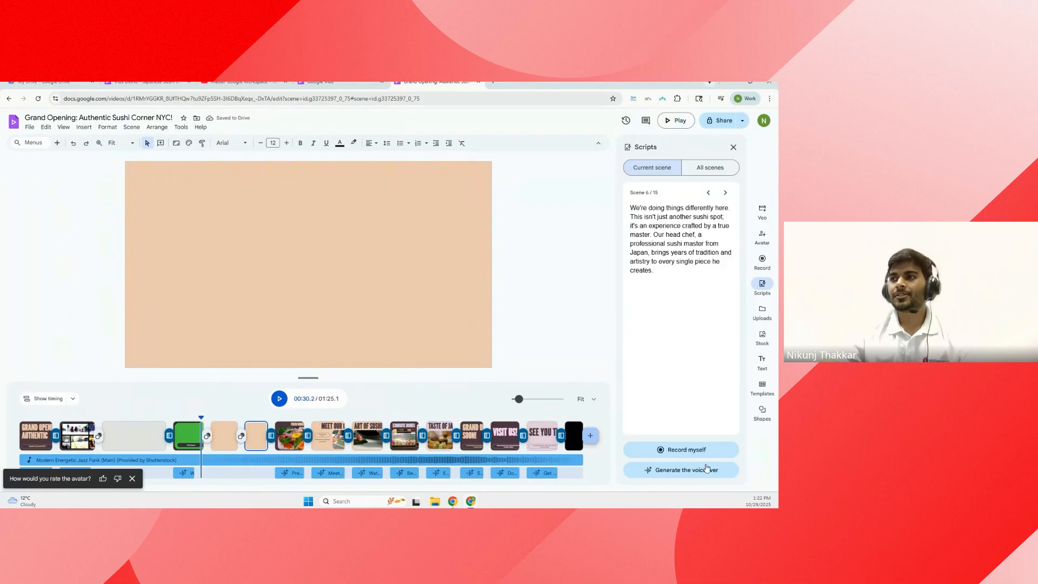
# - Open a camera recording from scene 6's script and read through the script in the teleprompter
pyautogui.click(678, 452)
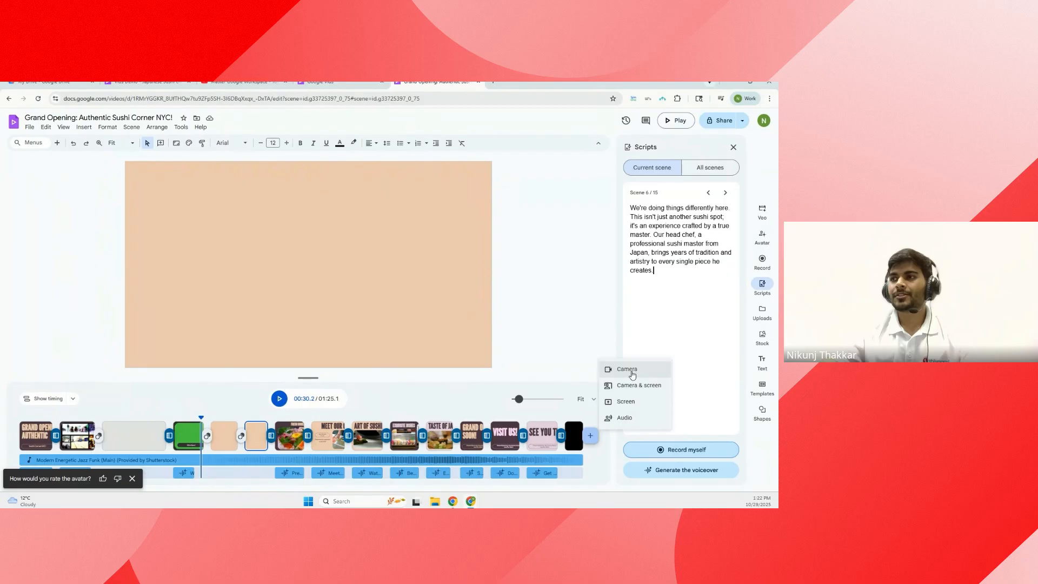
pyautogui.click(604, 346)
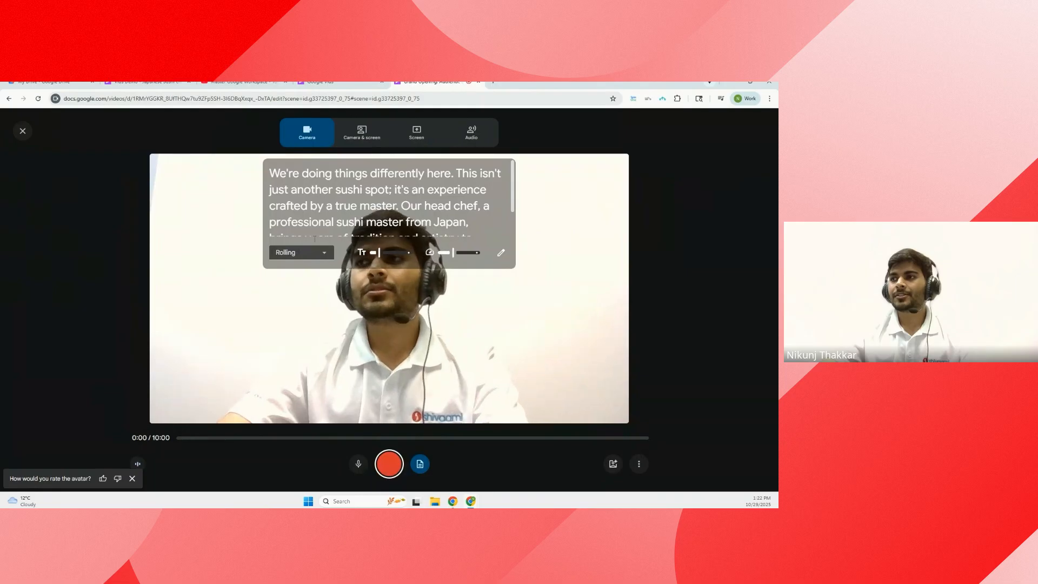
pyautogui.scroll(-1, 337, 188)
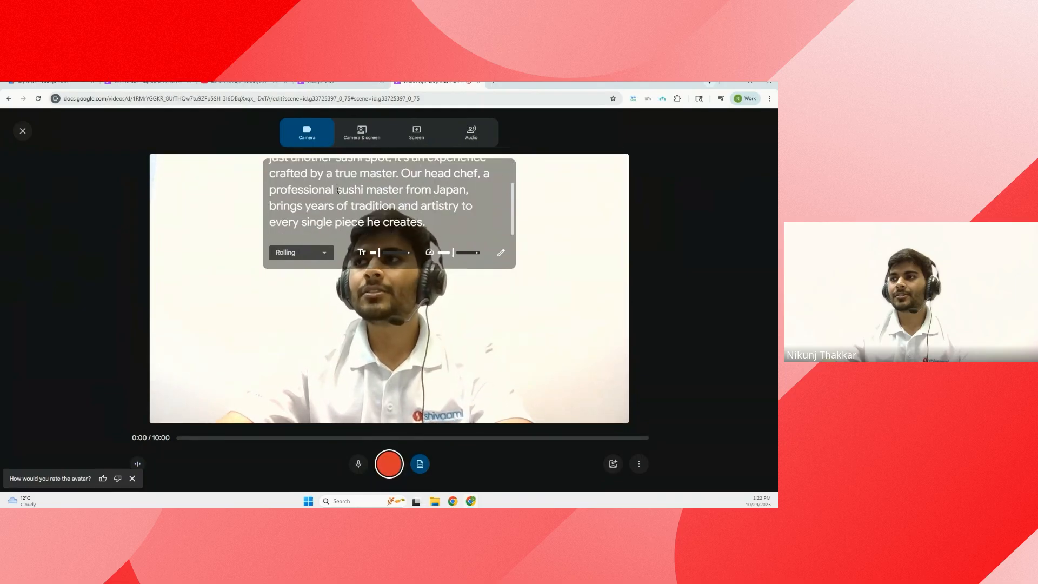
pyautogui.scroll(1, 327, 208)
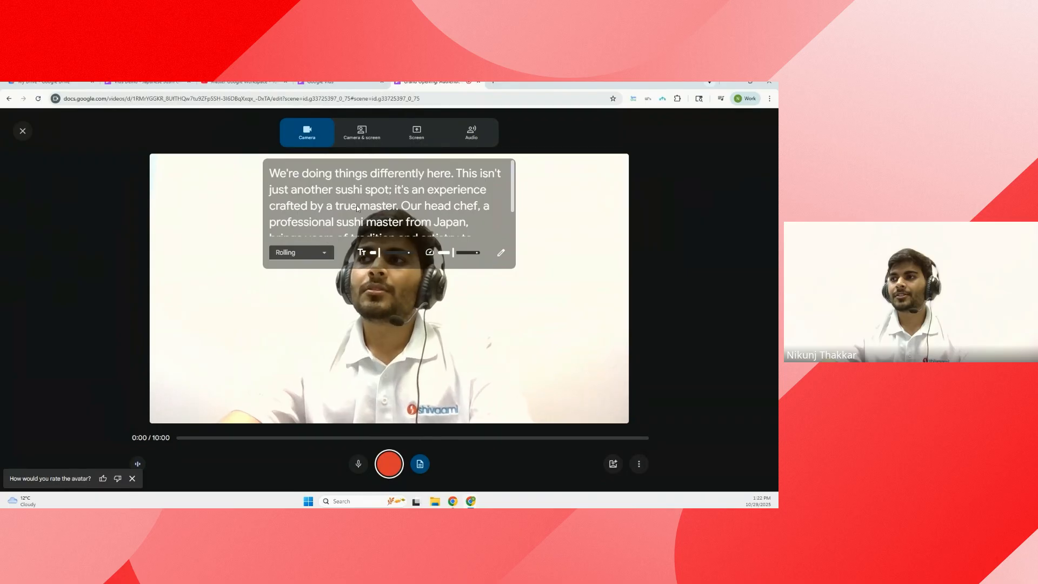
pyautogui.scroll(-1, 373, 209)
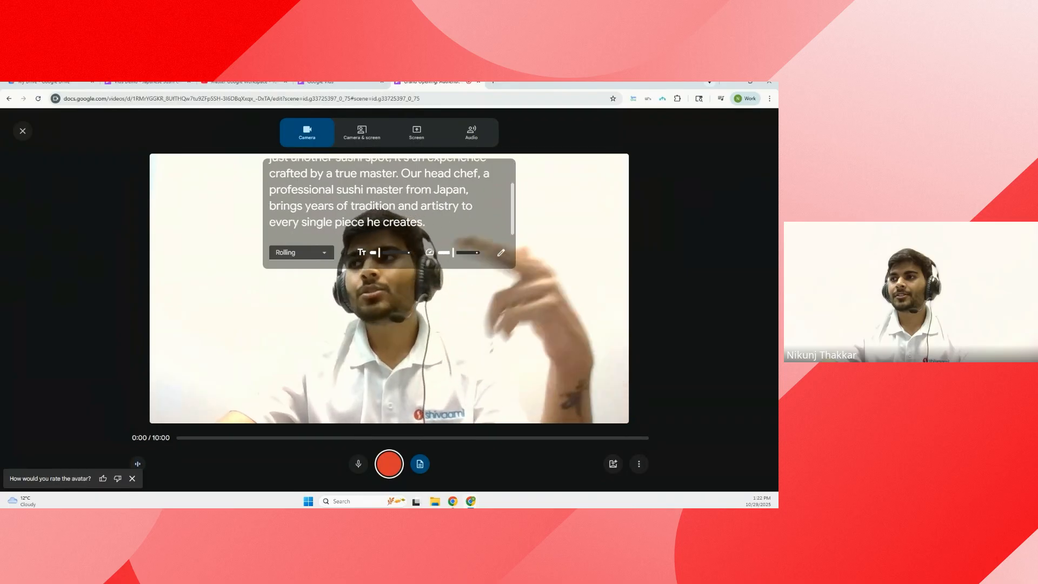
# - Try the teleprompter's Manual and Rolling modes, increase the rolling speed, and try another scrolling mode
pyautogui.click(323, 255)
pyautogui.click(302, 314)
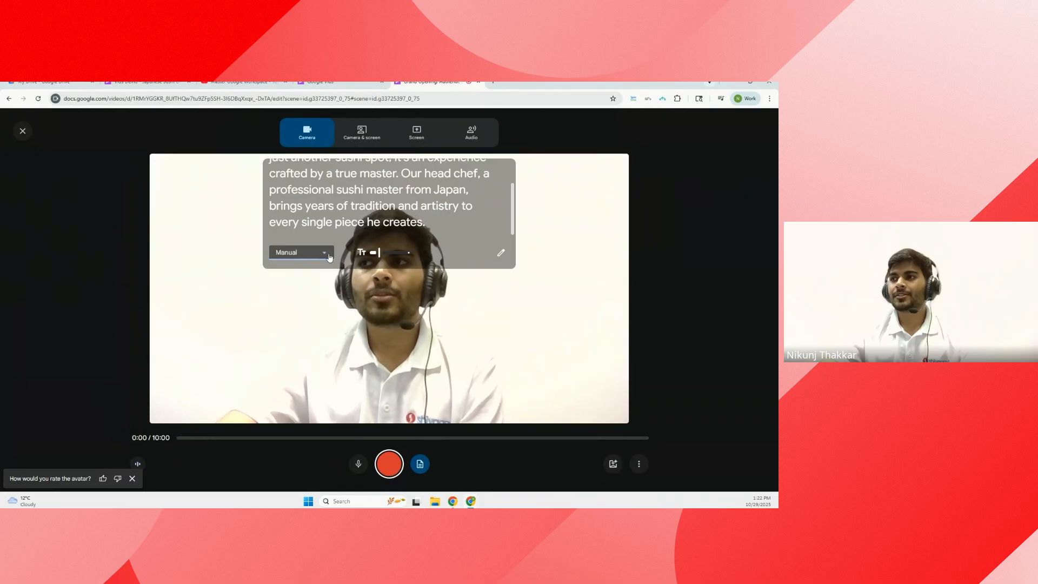
pyautogui.click(316, 254)
pyautogui.click(303, 296)
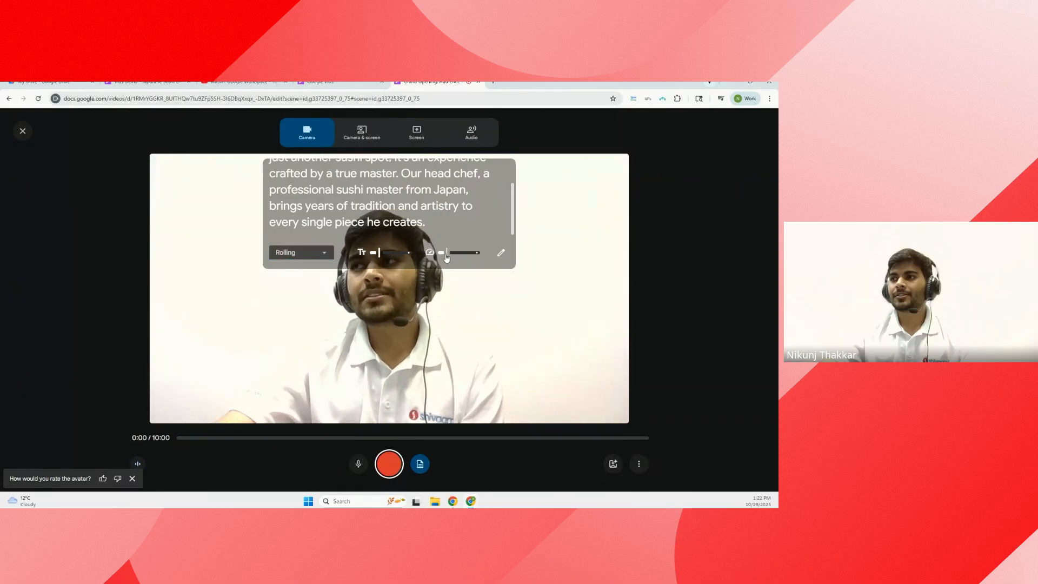
pyautogui.moveTo(452, 256); pyautogui.dragTo(468, 256)
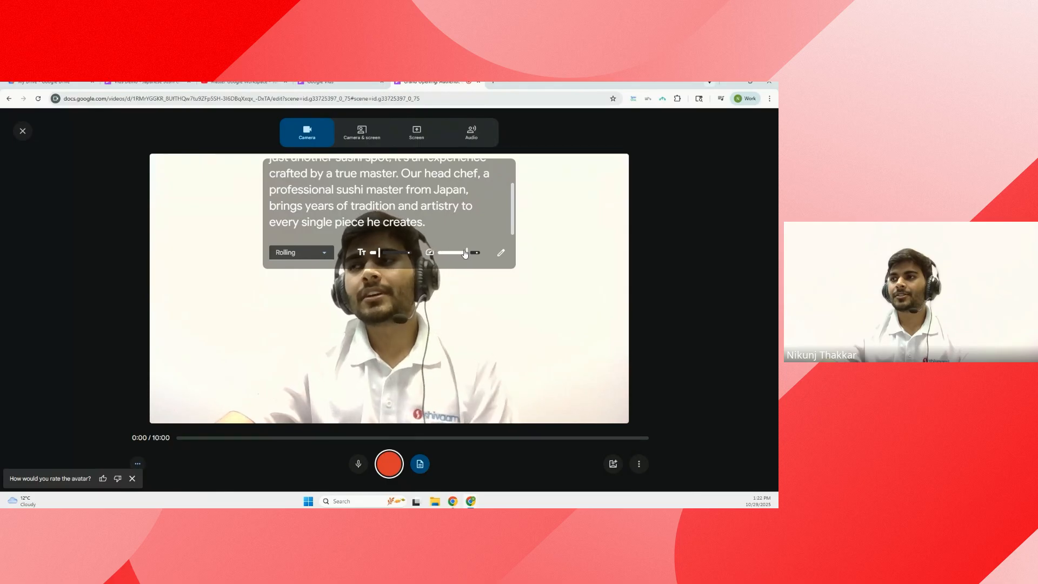
pyautogui.click(327, 255)
pyautogui.click(311, 275)
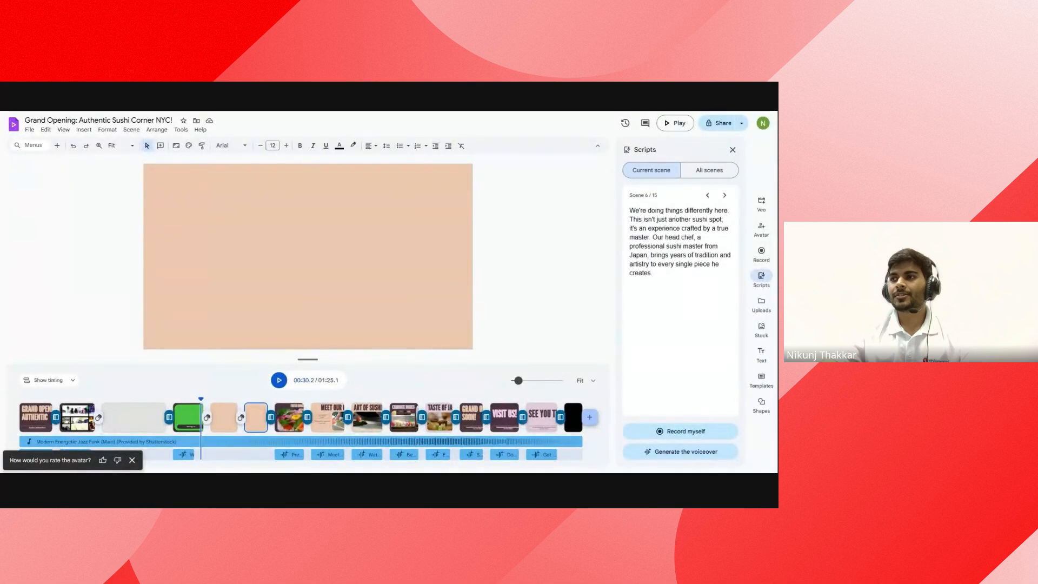
# - Review the second scene and play the AI avatar clip generated in scene 3
pyautogui.click(134, 418)
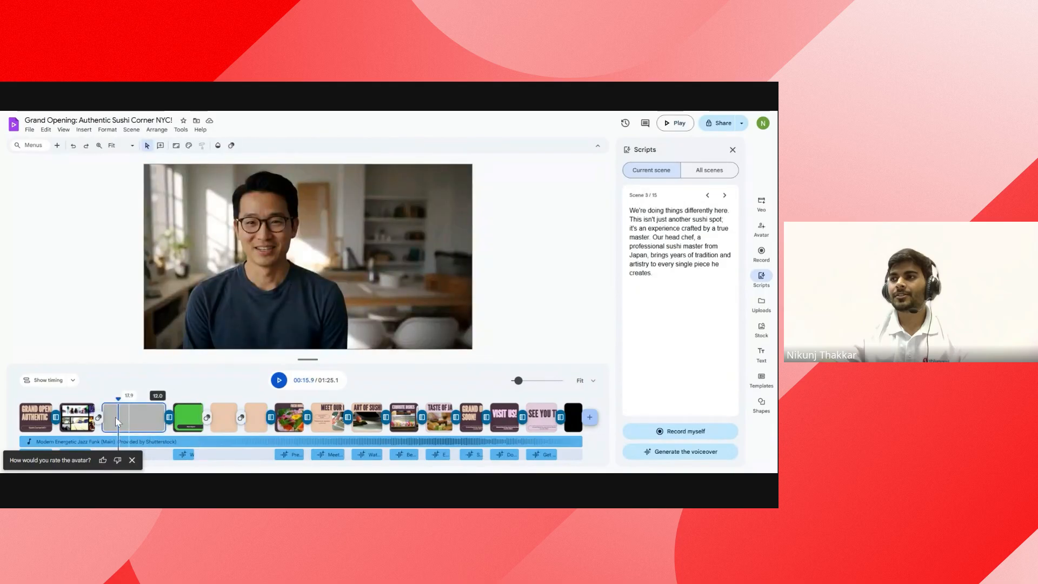
pyautogui.click(81, 417)
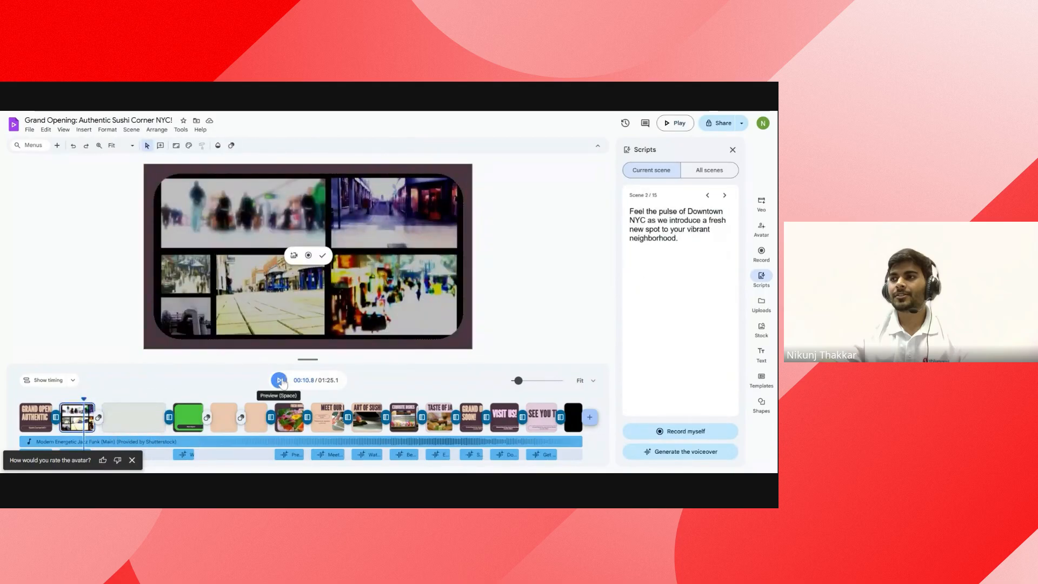
pyautogui.click(279, 382)
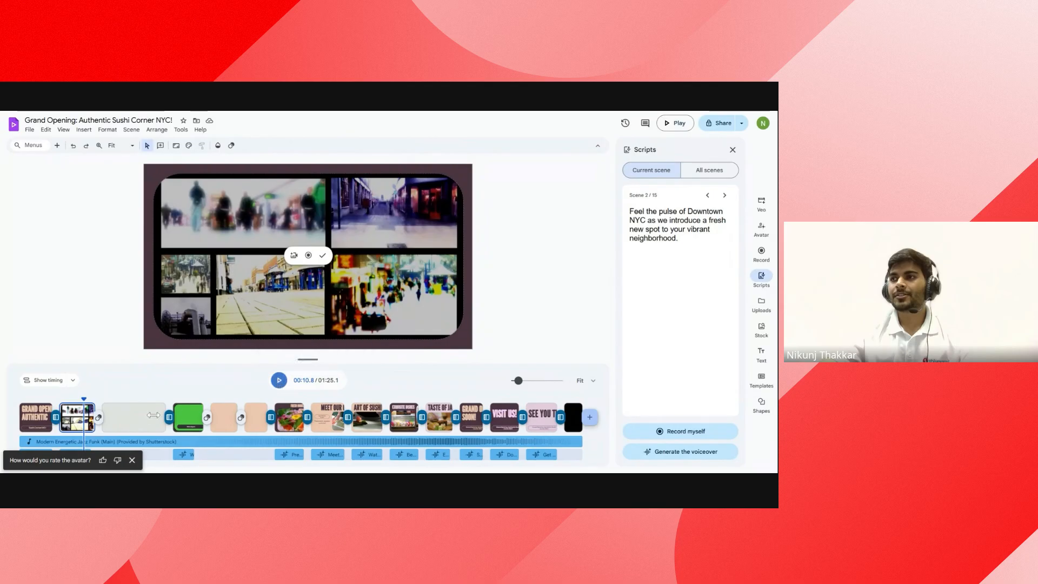
pyautogui.click(108, 422)
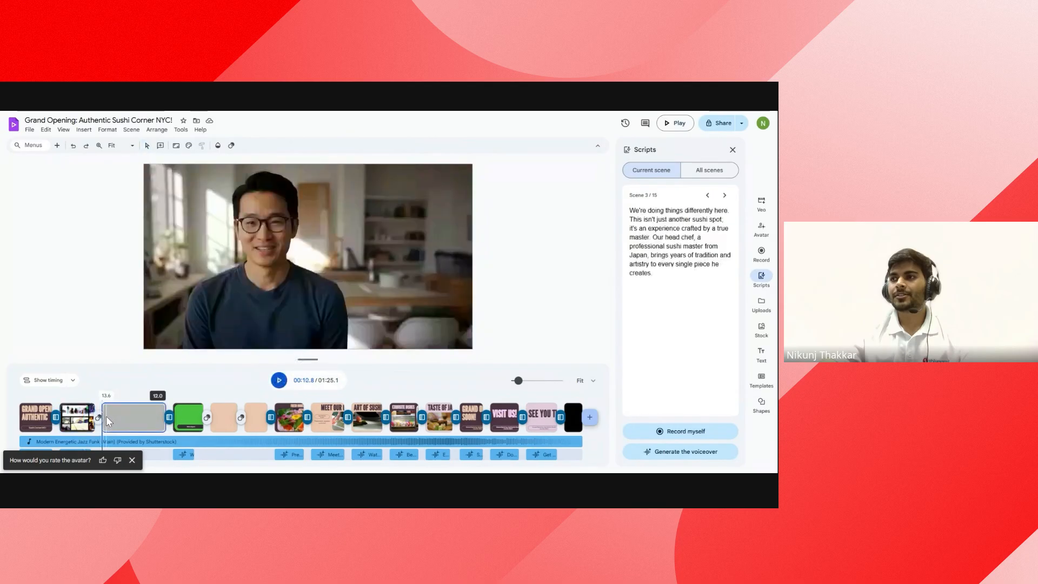
pyautogui.click(277, 386)
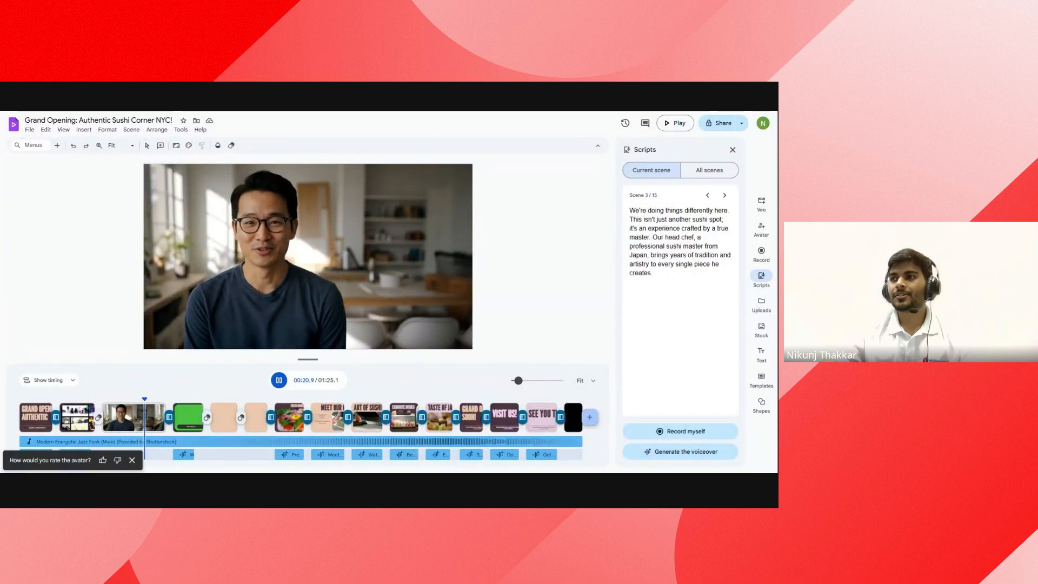
pyautogui.click(279, 381)
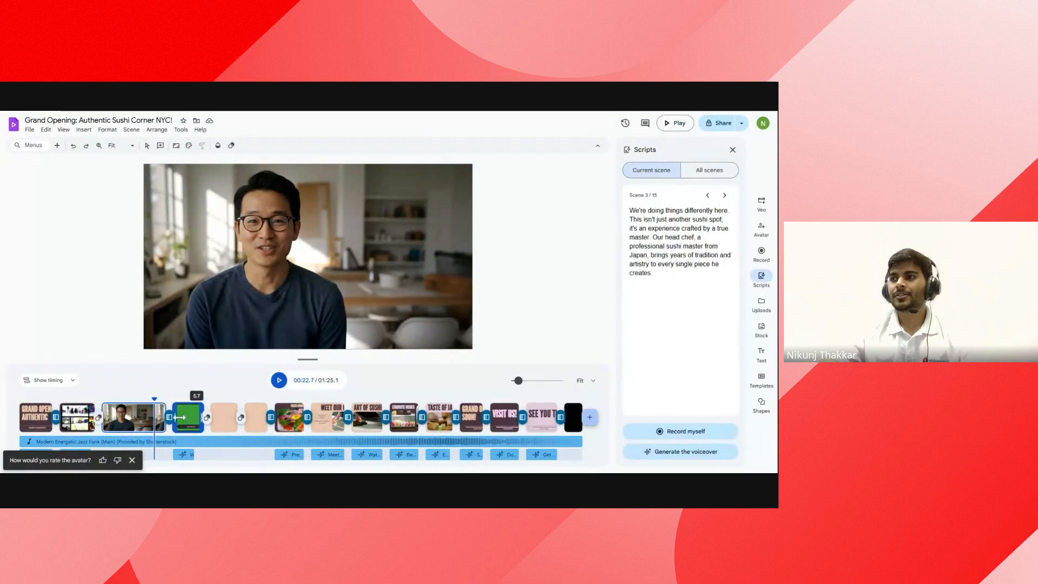
# - Add a blank scene after scene 6 and paste the copied Google Vids sushi chef scene after it, skipping the video's styles
pyautogui.click(185, 422)
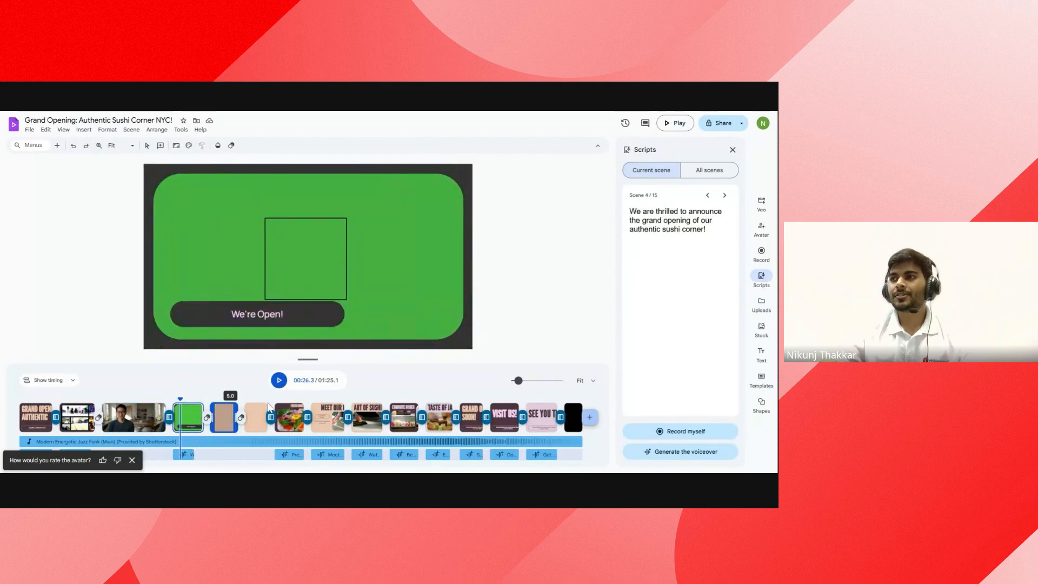
pyautogui.click(222, 426)
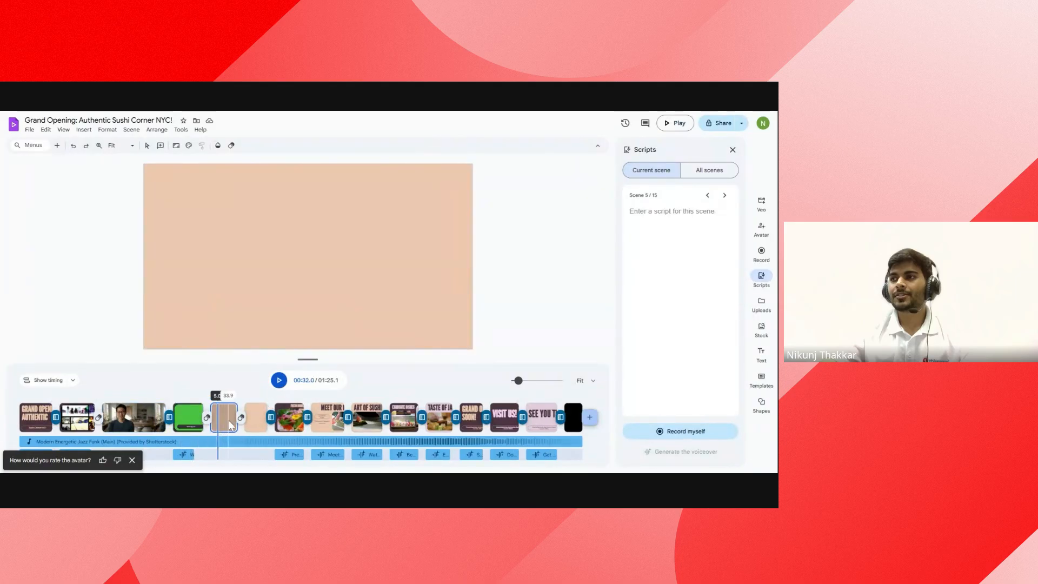
pyautogui.click(256, 422)
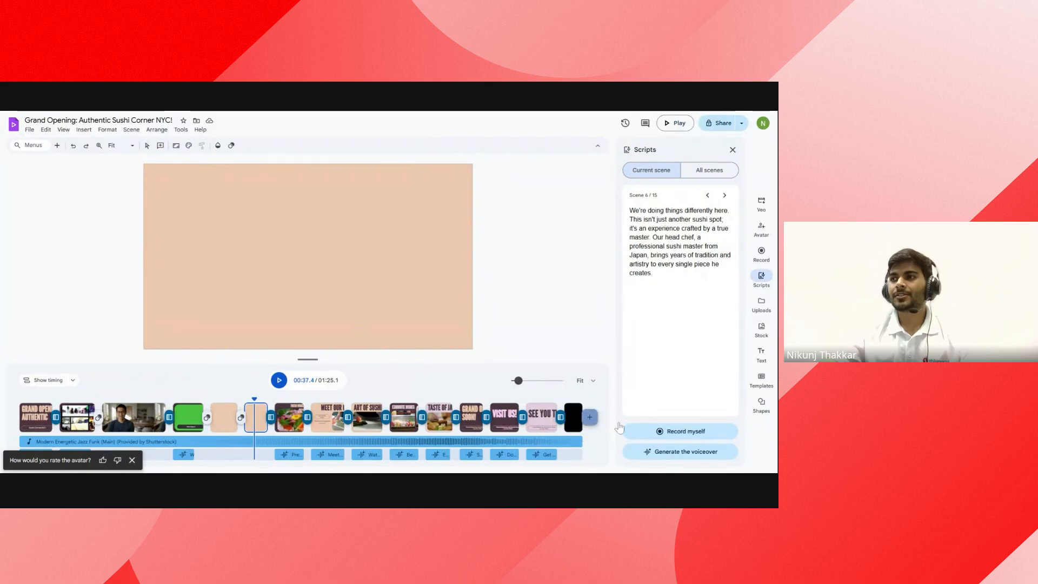
pyautogui.click(590, 417)
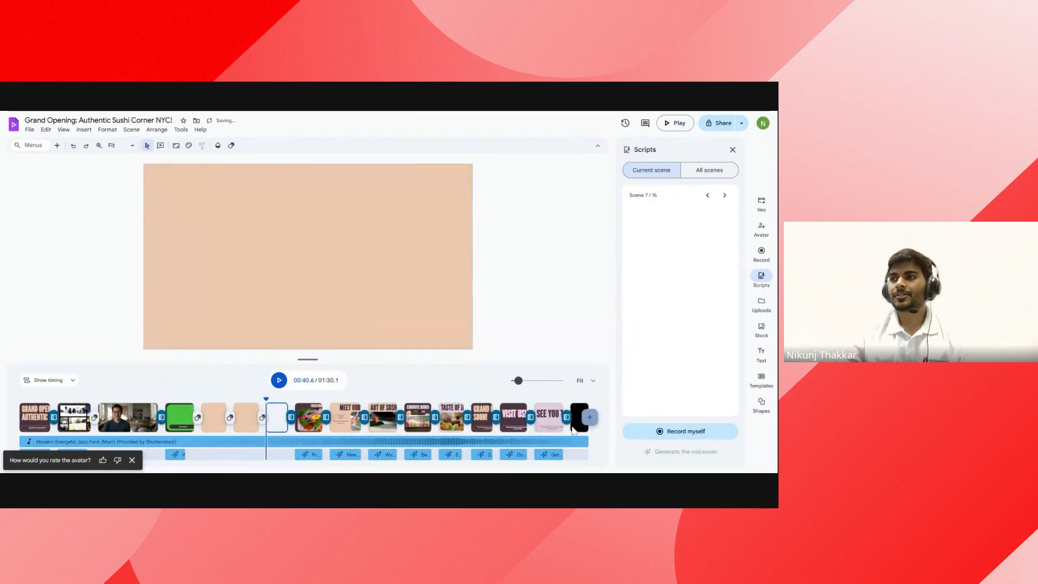
pyautogui.hotkey('ctrl', 'v')
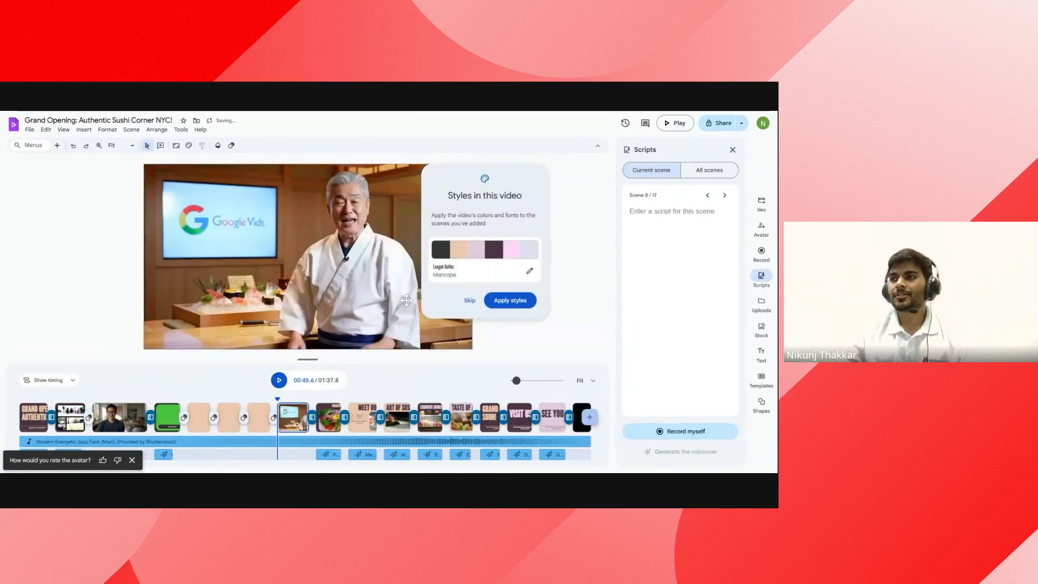
pyautogui.click(470, 300)
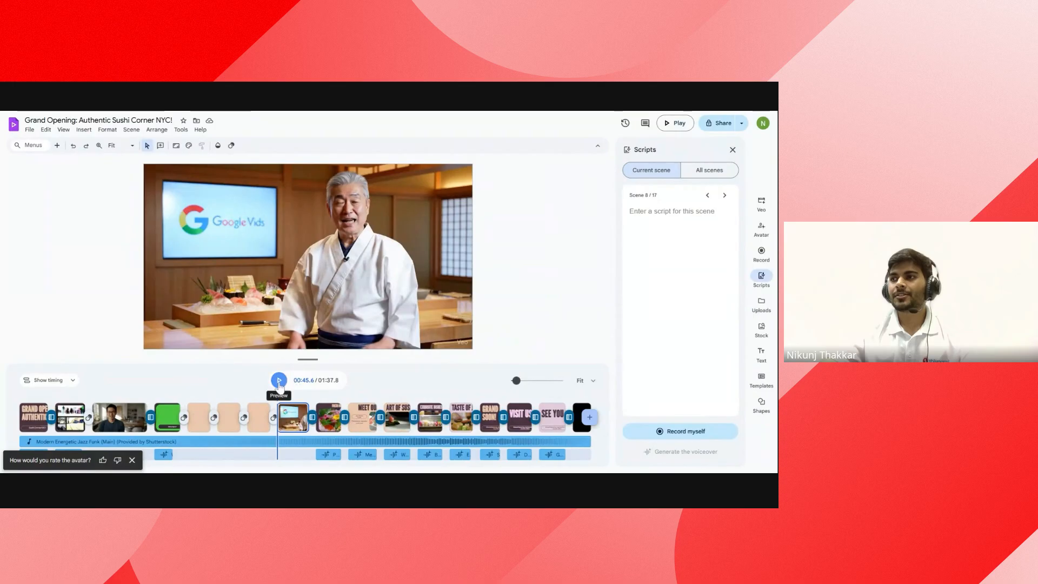
# - Preview the pasted sushi chef scene, select the blank seventh scene, and dismiss the avatar rating request
pyautogui.click(279, 381)
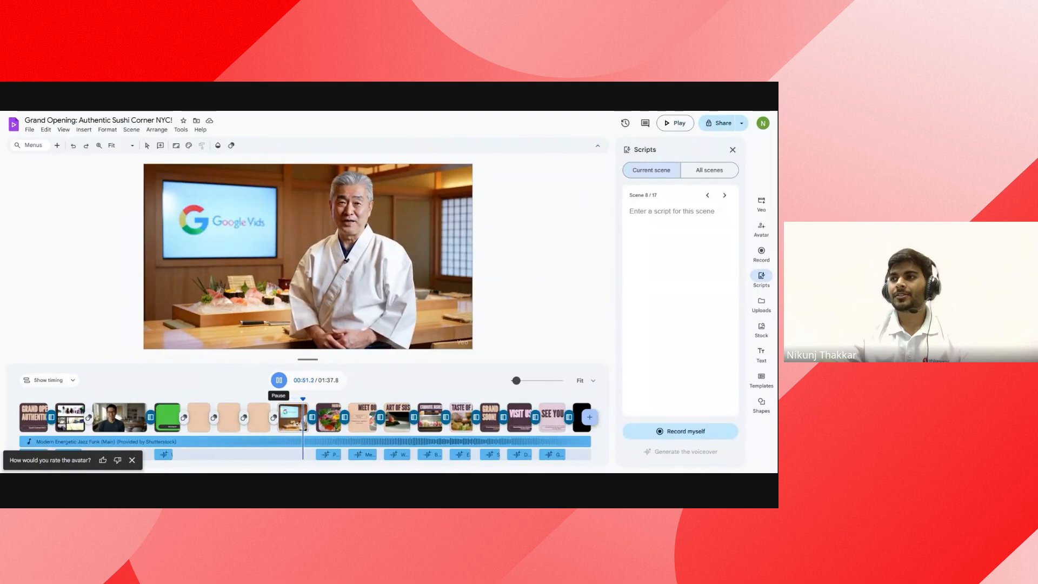
pyautogui.click(279, 381)
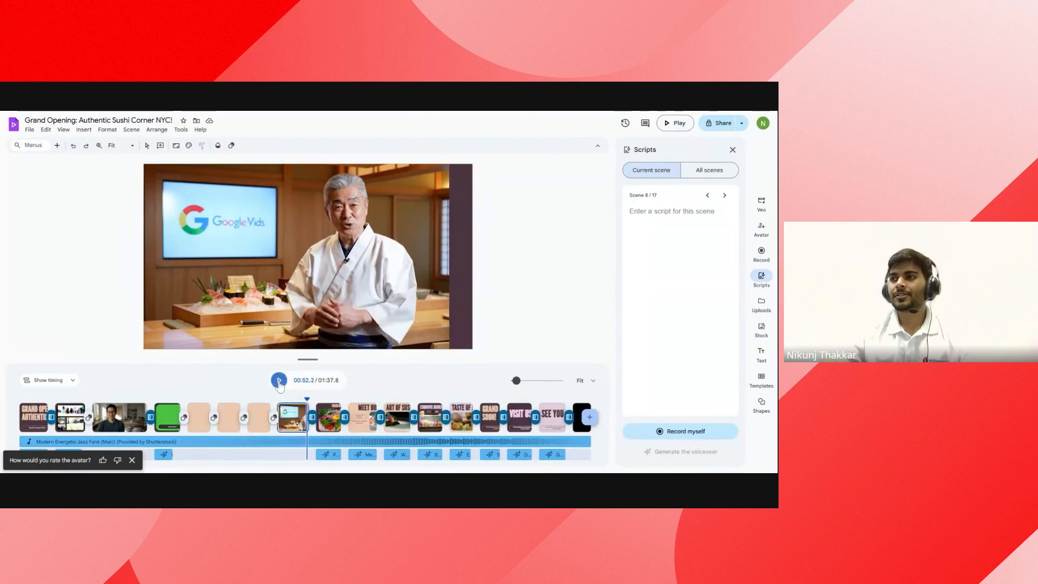
pyautogui.click(258, 418)
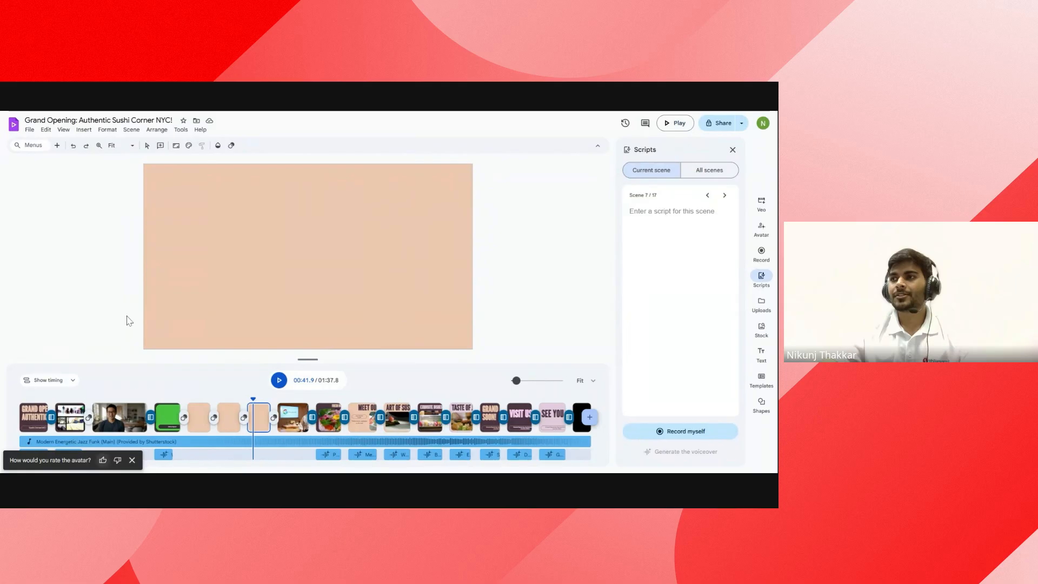
pyautogui.click(133, 460)
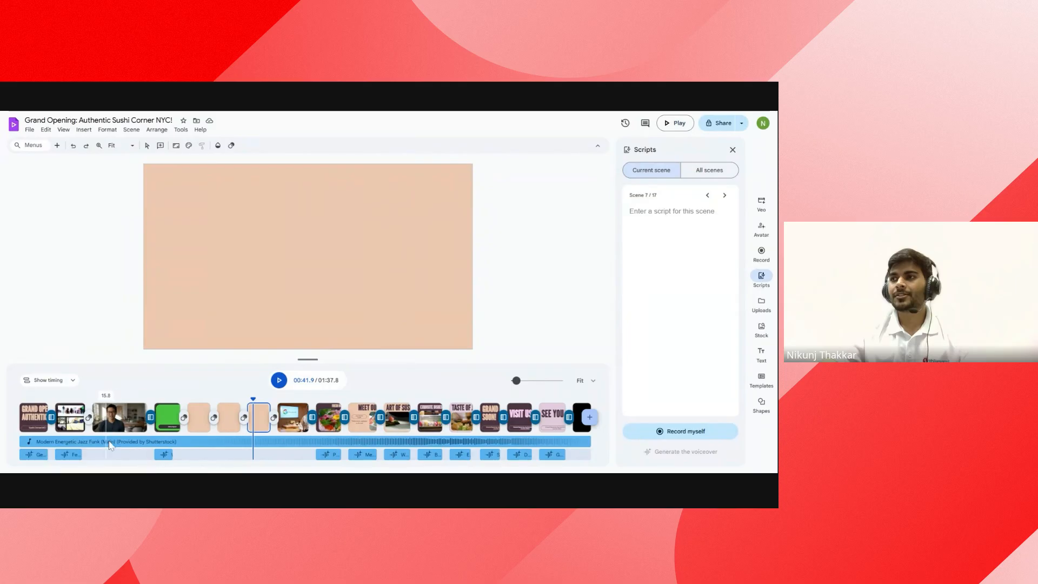
# - Raise the volume of the background music track to 89% and leave its sound settings
pyautogui.click(46, 441)
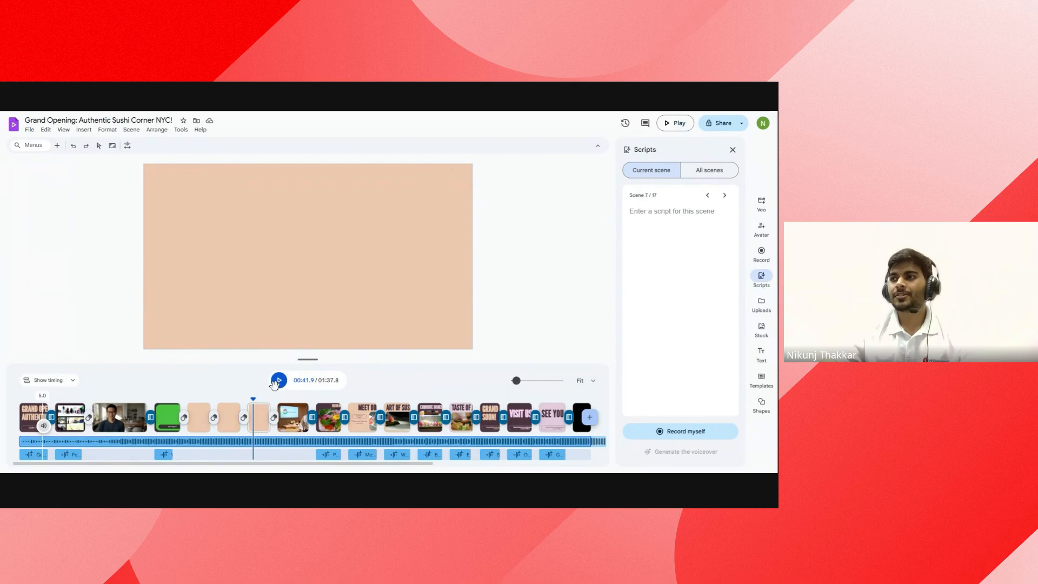
pyautogui.click(43, 426)
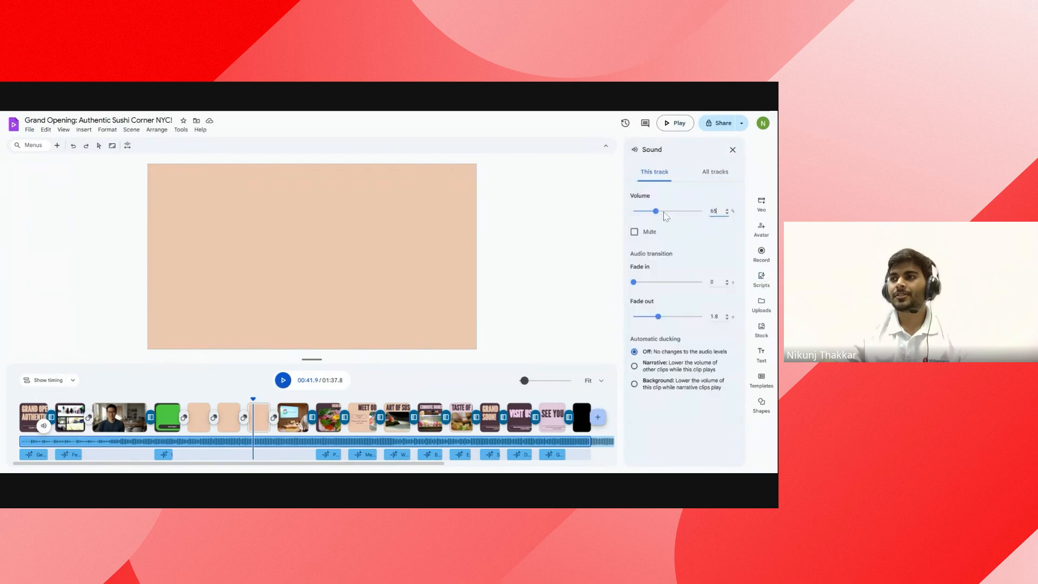
pyautogui.moveTo(656, 212)
pyautogui.mouseDown()
pyautogui.moveTo(675, 213)
pyautogui.moveTo(665, 212)
pyautogui.mouseUp()
pyautogui.click(731, 151)
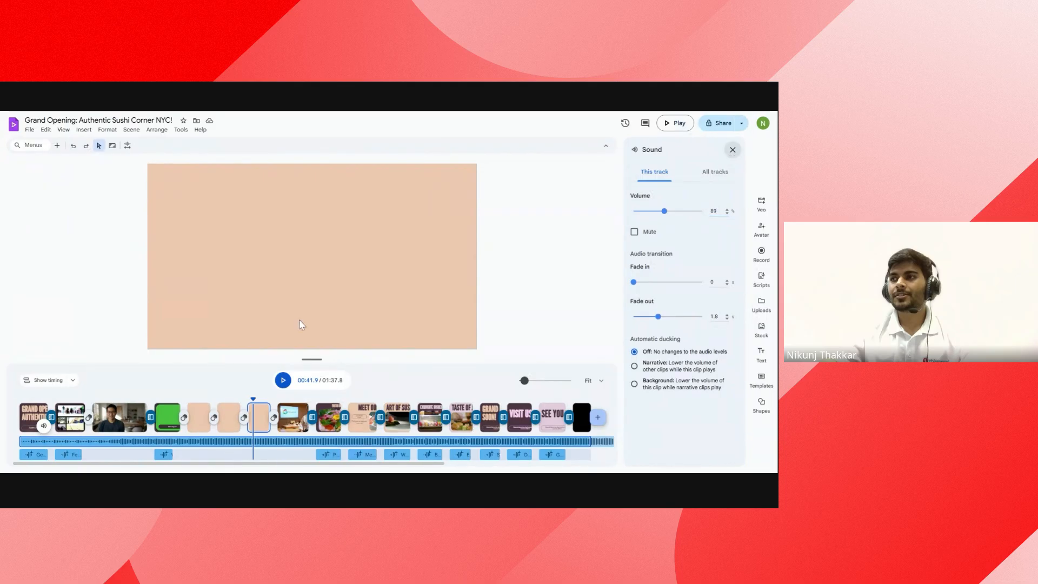
# - Delete the background music track and shift the second scene's voiceover slightly later on the timeline
pyautogui.rightClick(71, 454)
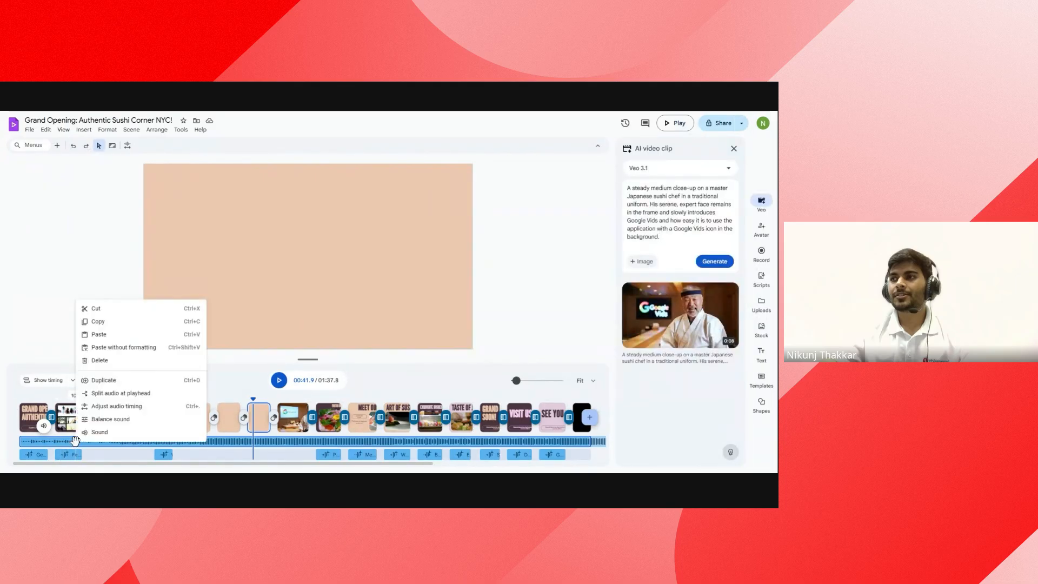
pyautogui.click(102, 361)
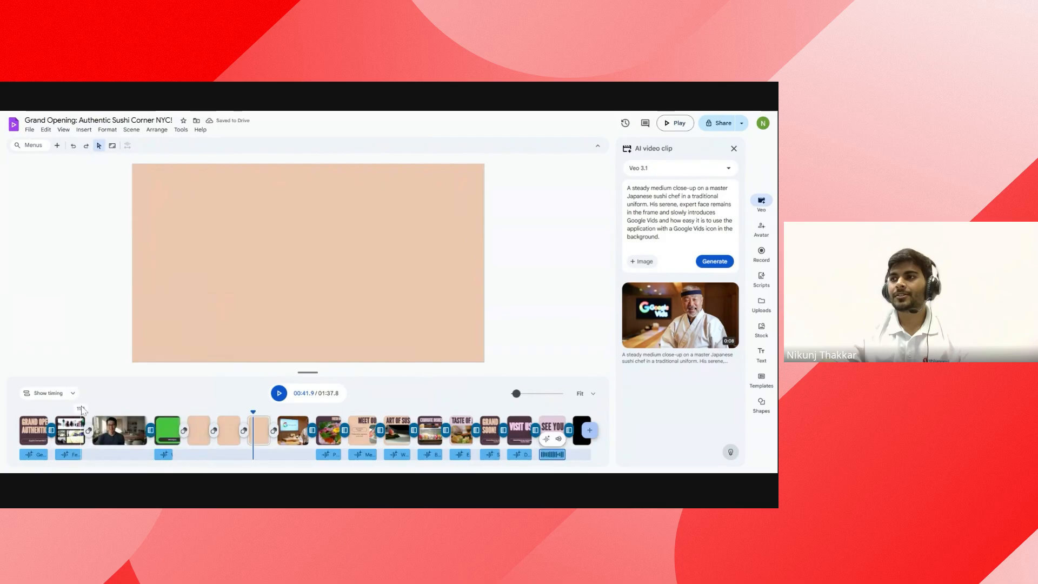
pyautogui.click(67, 454)
pyautogui.moveTo(67, 456); pyautogui.dragTo(72, 457)
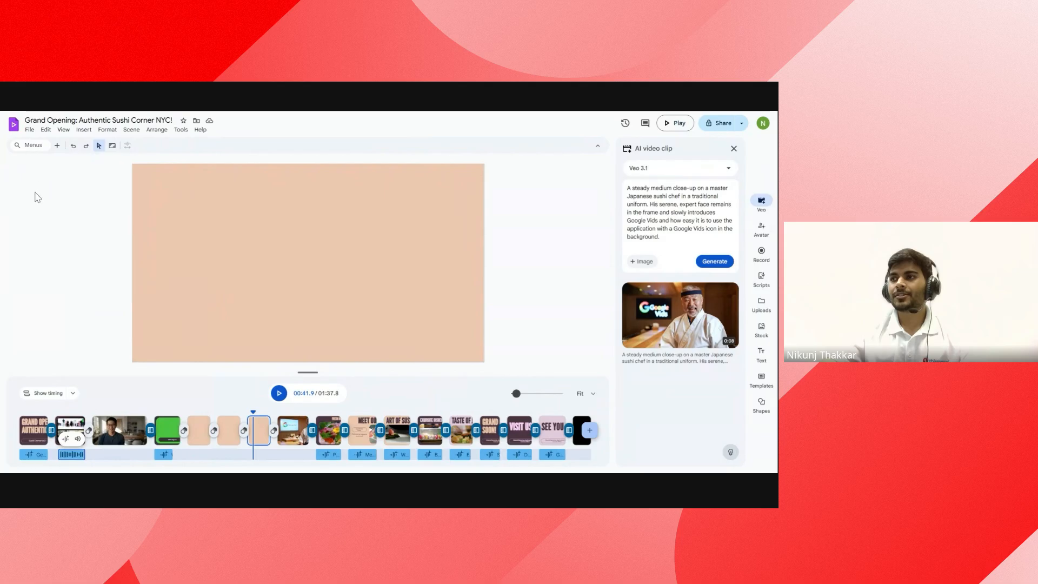
# - Review the file's download and export options, view its sharing settings, and leave sharing without changes
pyautogui.click(29, 130)
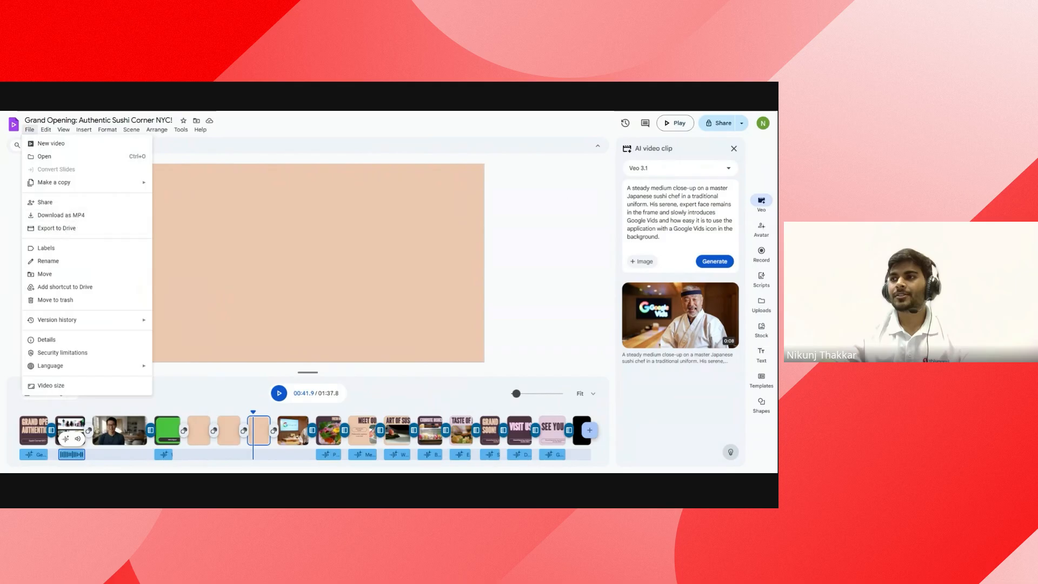
pyautogui.click(719, 124)
pyautogui.click(719, 123)
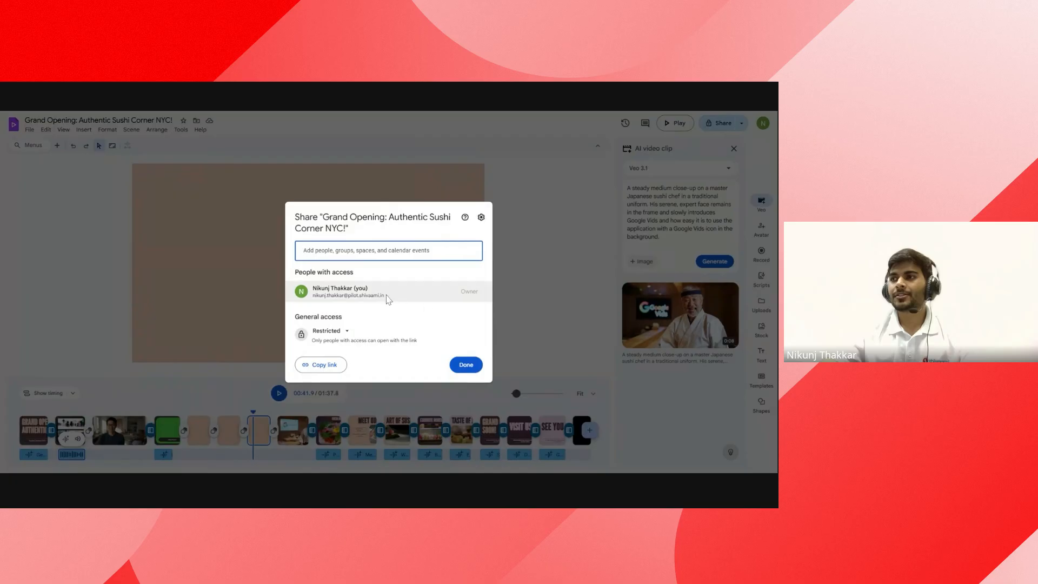
pyautogui.click(463, 366)
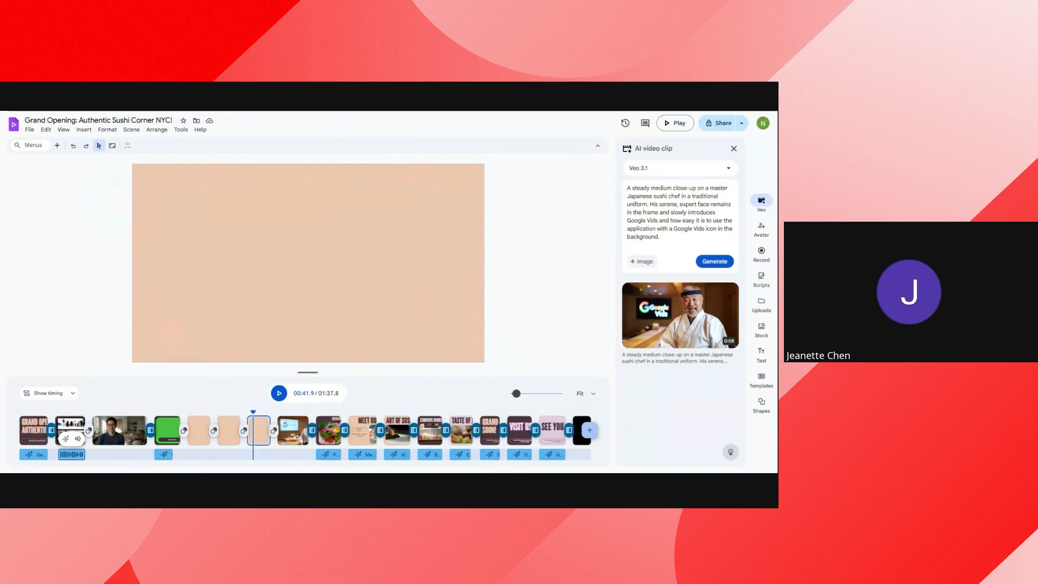
# - Preview the full video from the first scene into the second, pausing and resuming playback, and exit the preview
pyautogui.click(29, 431)
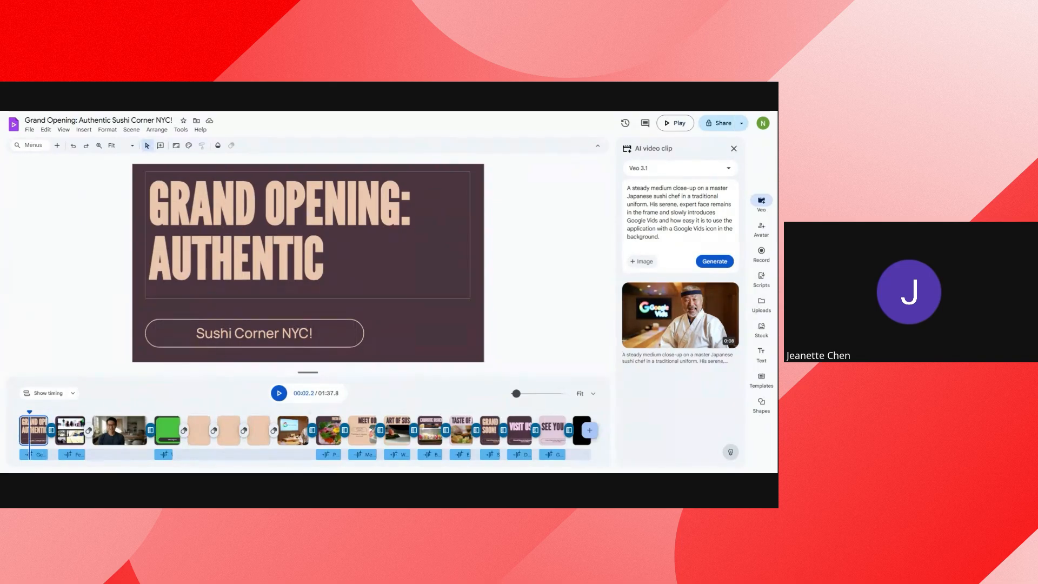
pyautogui.click(673, 128)
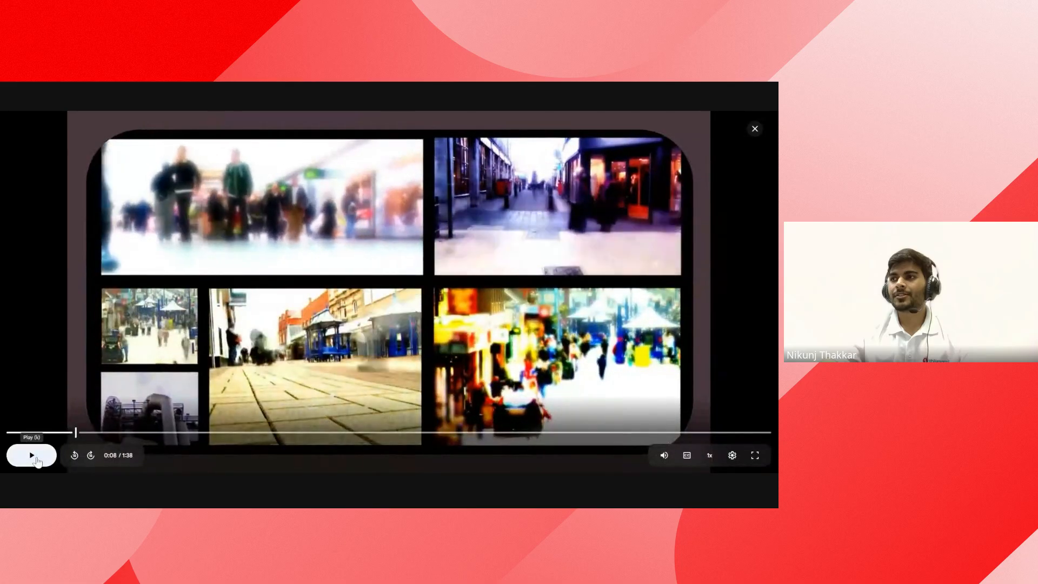
pyautogui.click(36, 461)
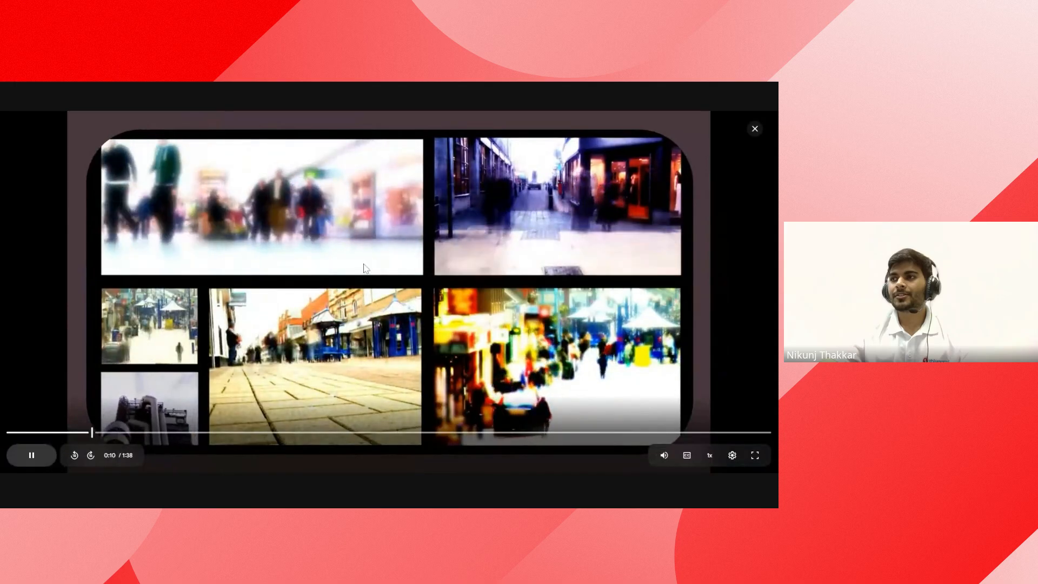
pyautogui.click(31, 455)
pyautogui.click(740, 140)
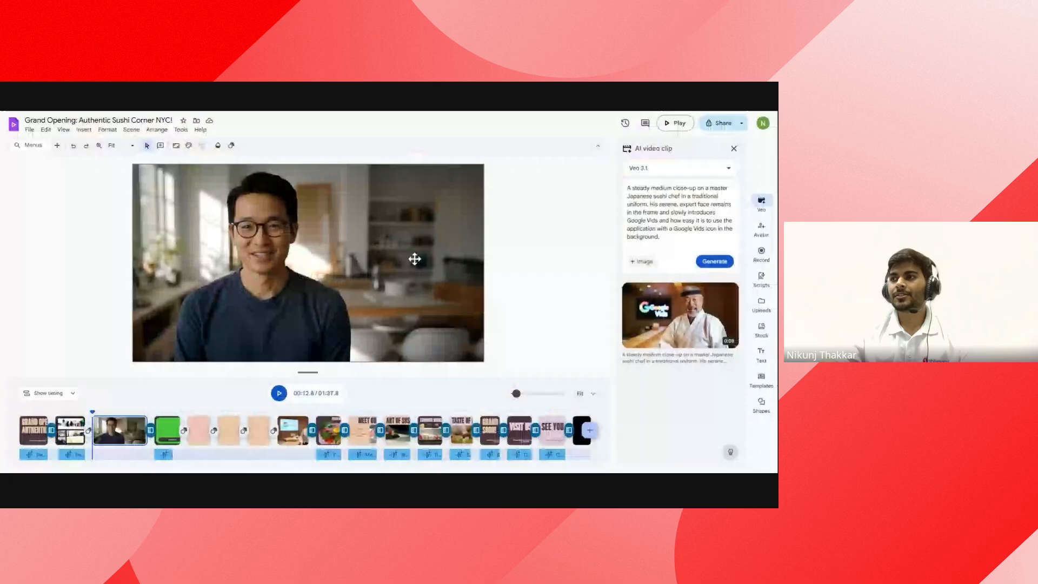
# - Apply a Fade transition between the second scene and the AI avatar scene, and play that part of the video to check it
pyautogui.click(52, 431)
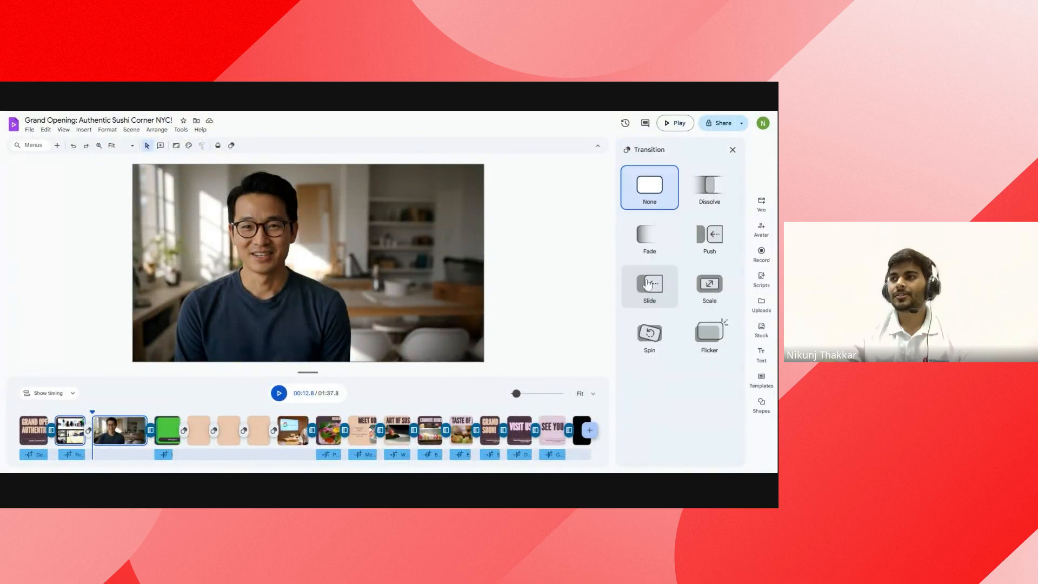
pyautogui.click(669, 247)
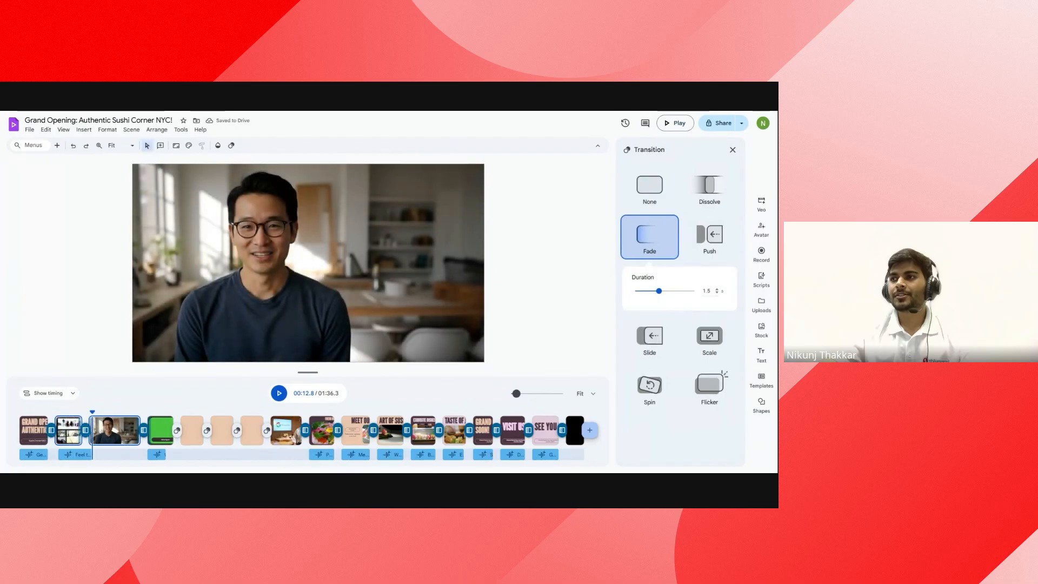
pyautogui.click(74, 430)
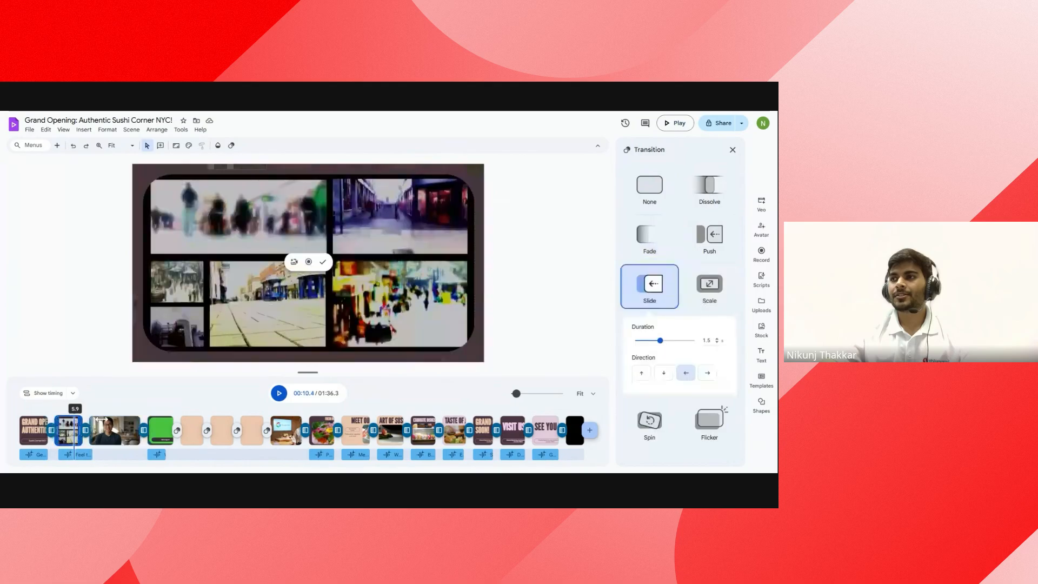
pyautogui.click(278, 393)
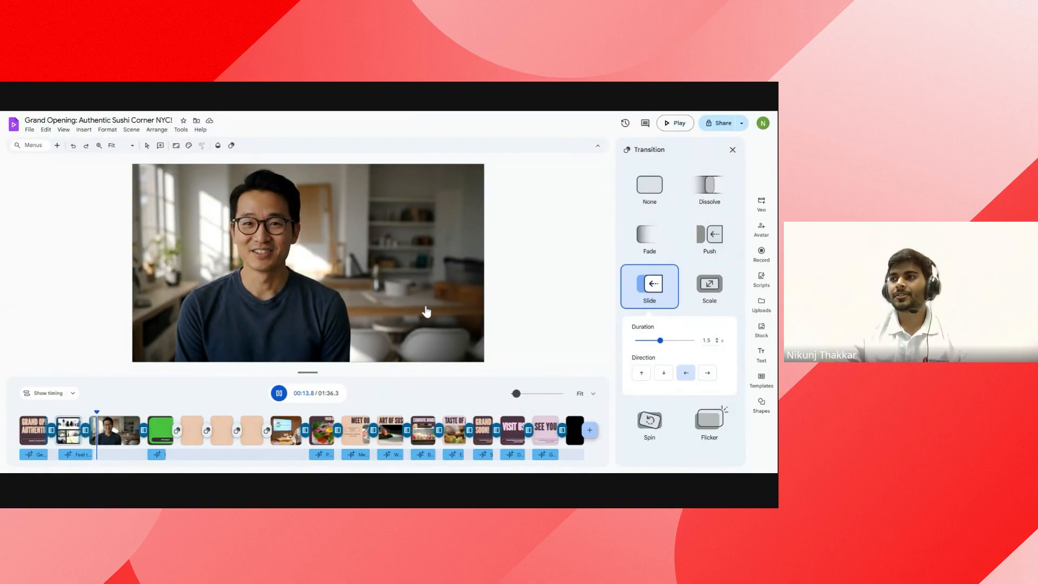
pyautogui.click(278, 393)
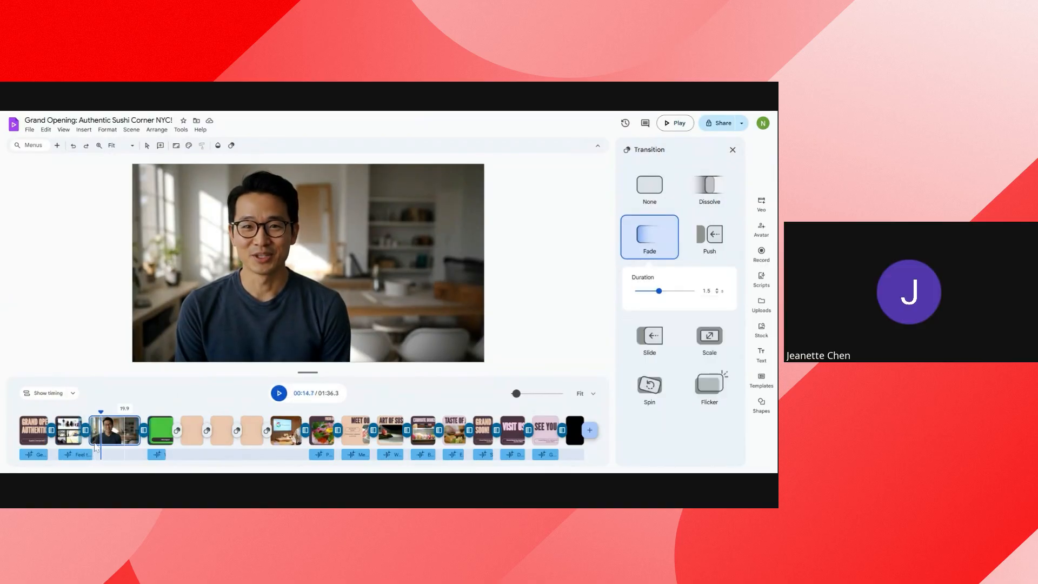
# - Move the second scene's voiceover earlier on the timeline so that it ends before the avatar scene
pyautogui.click(81, 455)
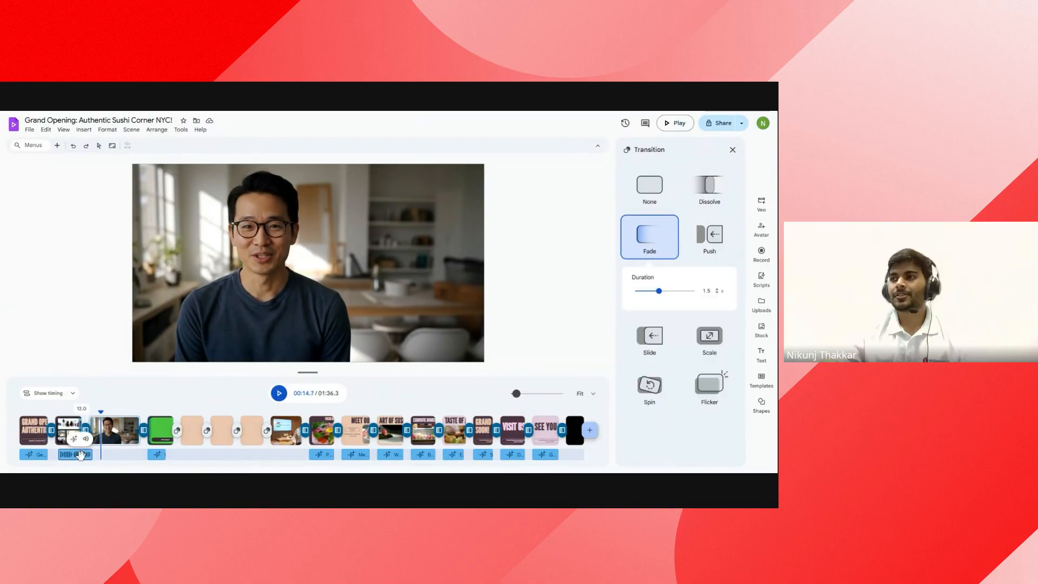
pyautogui.moveTo(81, 455); pyautogui.dragTo(77, 456)
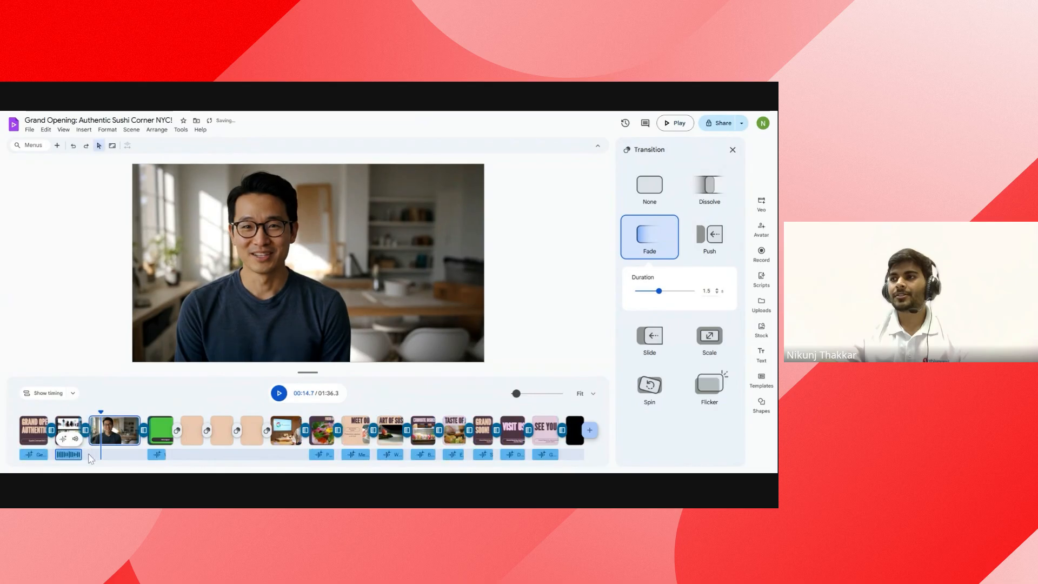